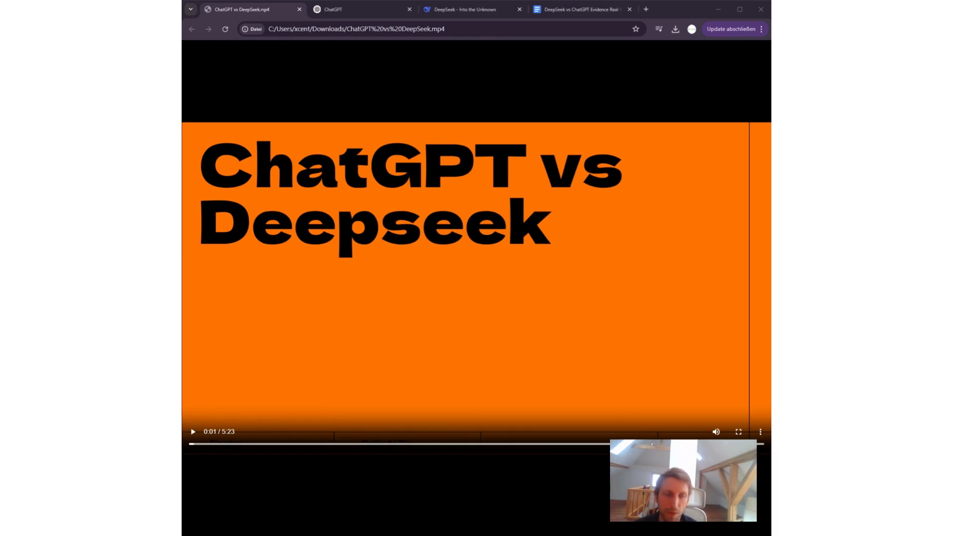
# Confirm the ChatGPT analysis came from o3-mini-high, then view DeepSeek's Bug Overview Table.
pyautogui.click(349, 8)
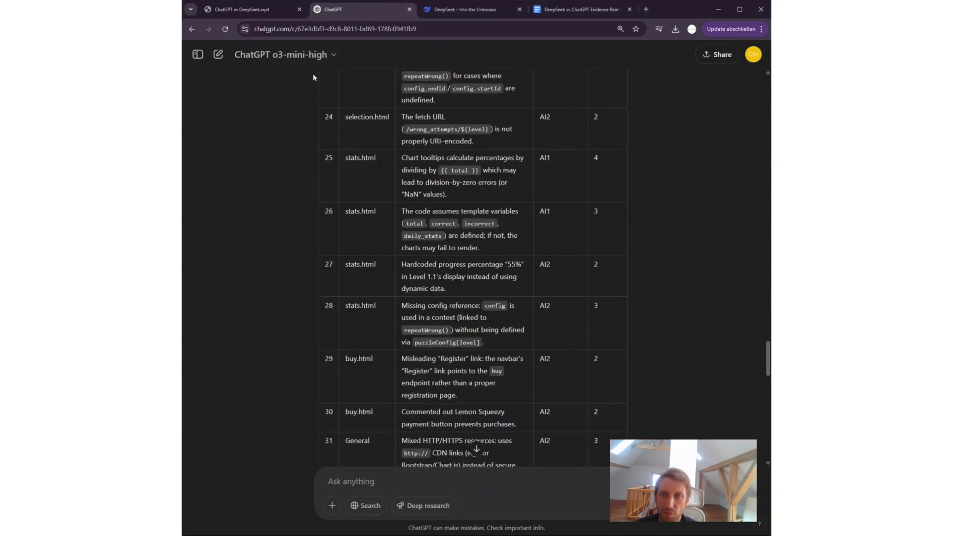
pyautogui.click(297, 59)
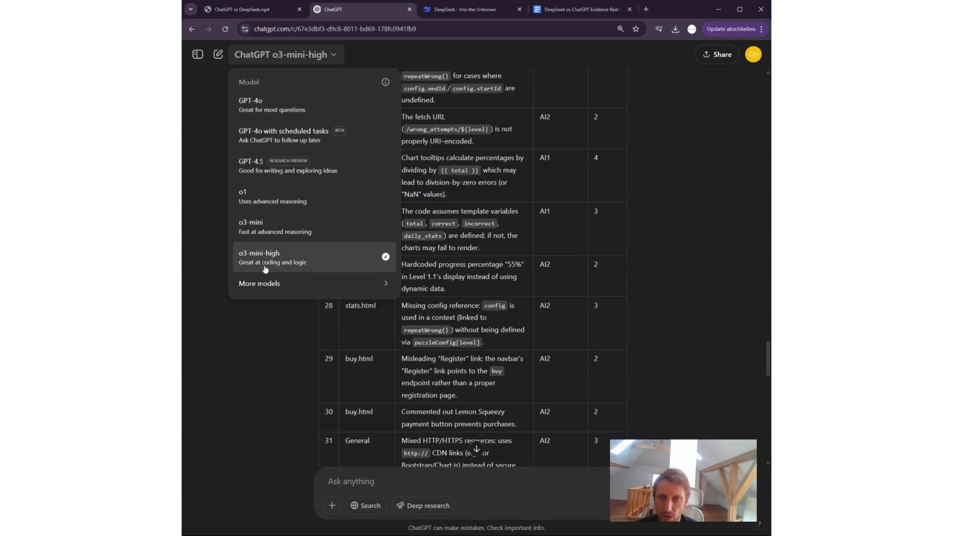
pyautogui.click(440, 19)
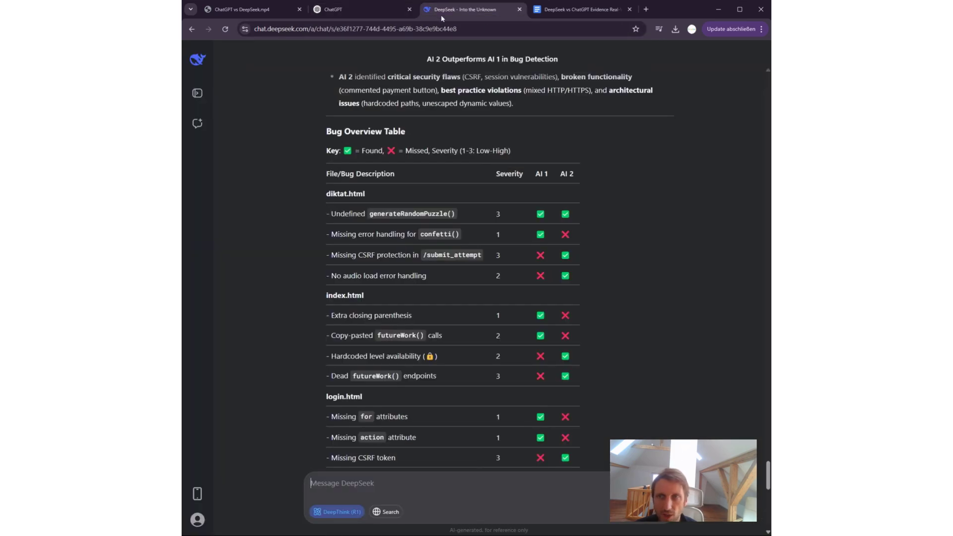
# Return to the ChatGPT vs DeepSeek.mp4 video, paused at its title screen.
pyautogui.click(348, 10)
pyautogui.click(263, 18)
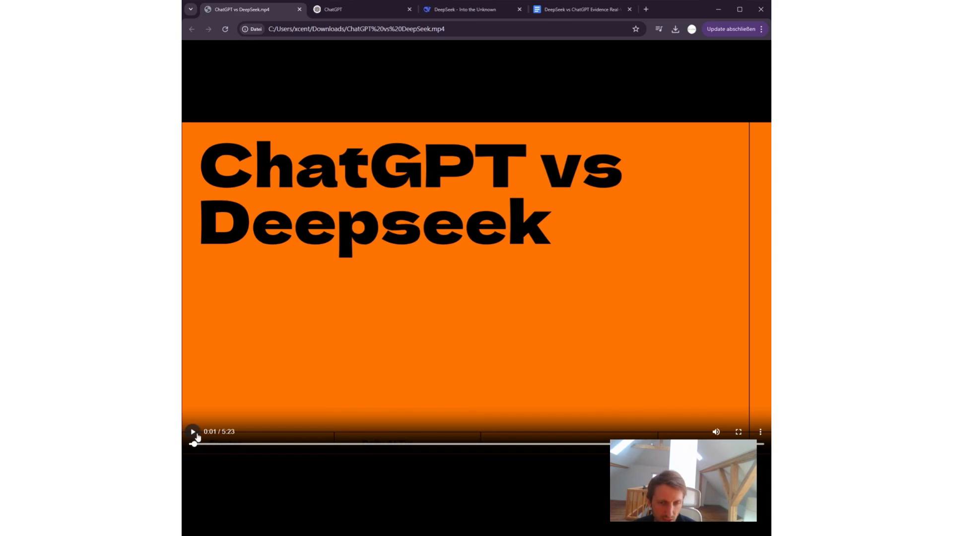
# Play the comparison video, pause at 0:23 on the side-by-side prompts, then resume to about 1:49.
pyautogui.click(193, 432)
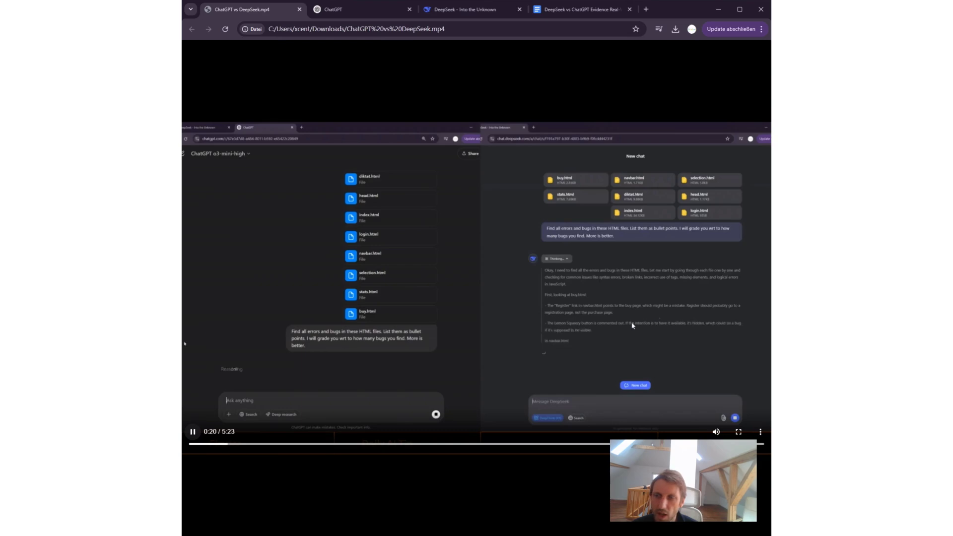
pyautogui.click(290, 371)
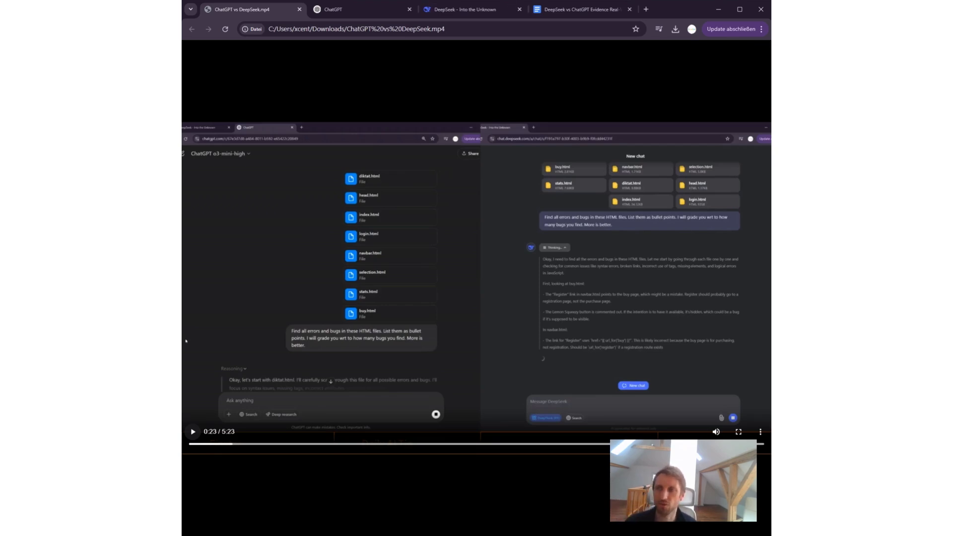
pyautogui.press('space')
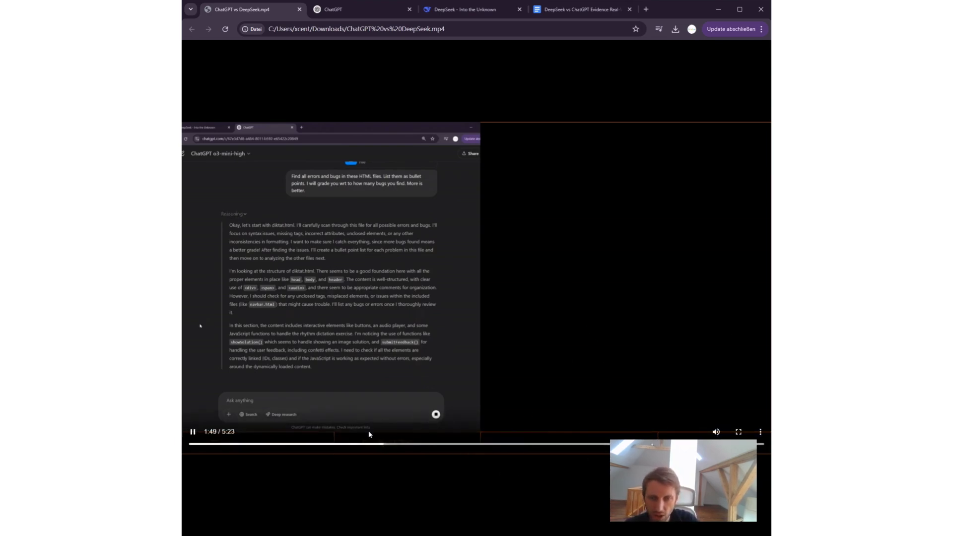
# Skip the video to 5:23 to show ChatGPT's final per-file bug list ending with buy.html.
pyautogui.moveTo(433, 447); pyautogui.dragTo(745, 444)
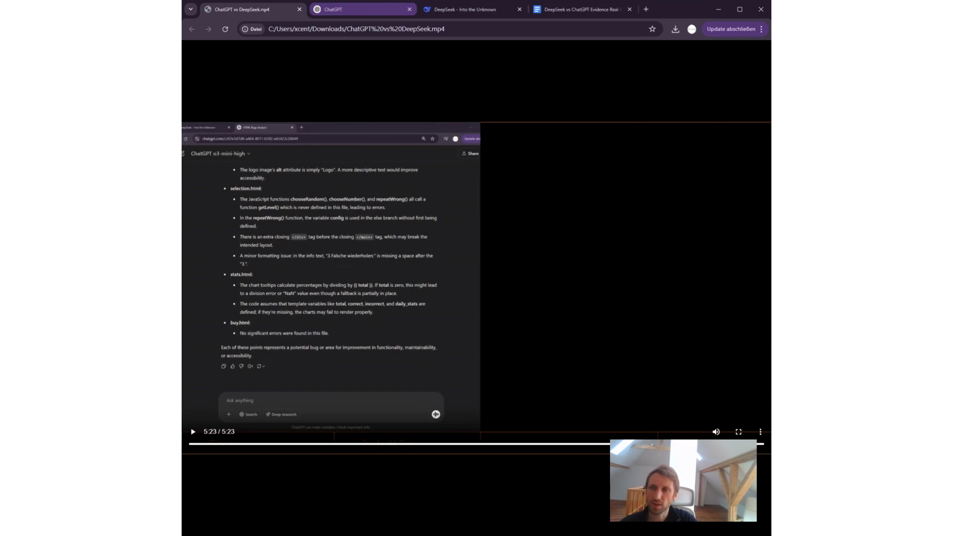
# Scroll the ChatGPT o3-mini-high chat to the top, where the bug-finding prompt begins.
pyautogui.click(373, 10)
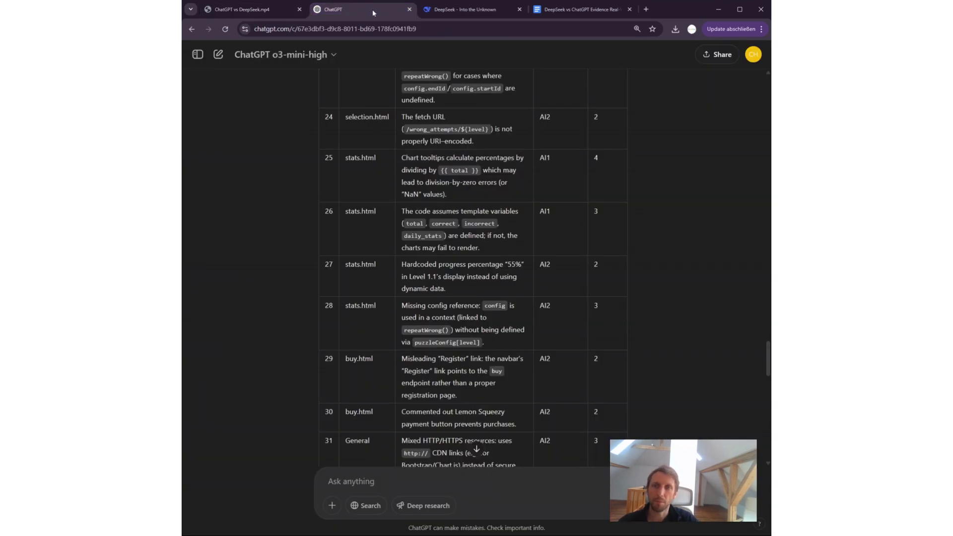
pyautogui.moveTo(766, 358); pyautogui.dragTo(768, 94)
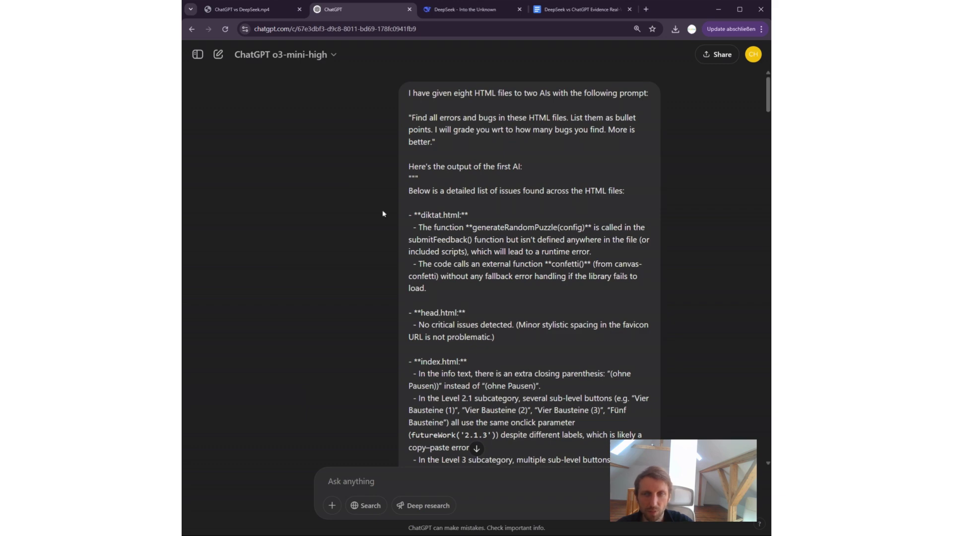
# Scroll through the first AI's pasted bug list and highlight the quotes opening the second AI's output.
pyautogui.scroll(-5, 385, 227)
pyautogui.scroll(-5, 391, 230)
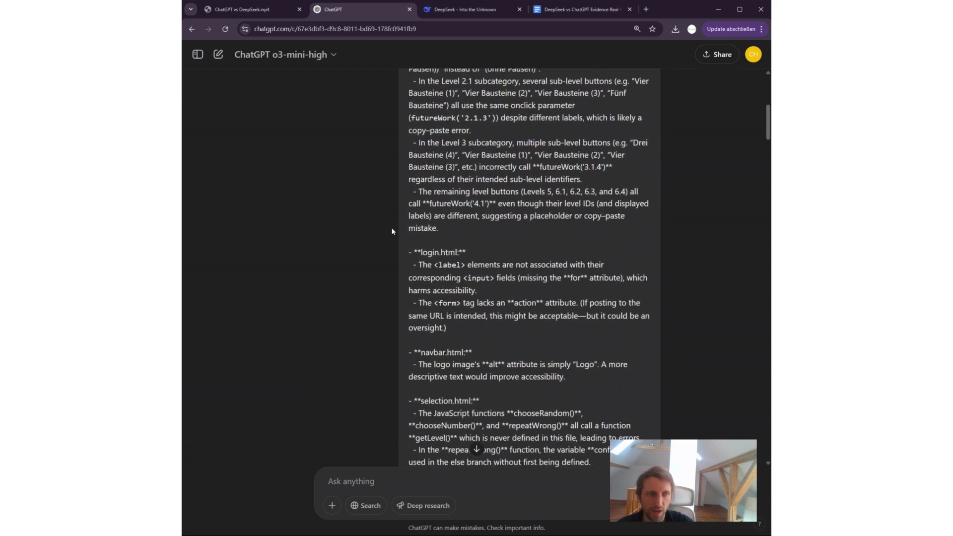
pyautogui.scroll(-3, 392, 231)
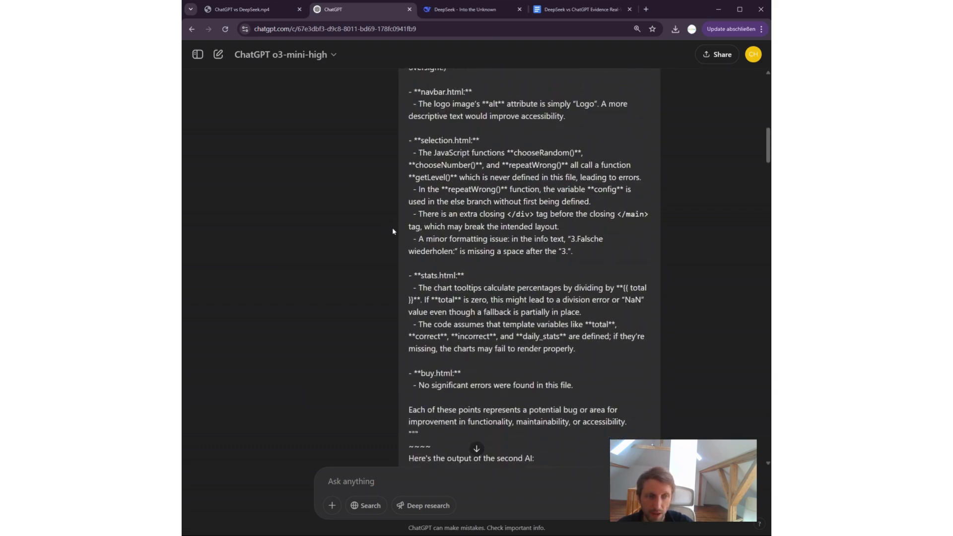
pyautogui.scroll(-3, 395, 223)
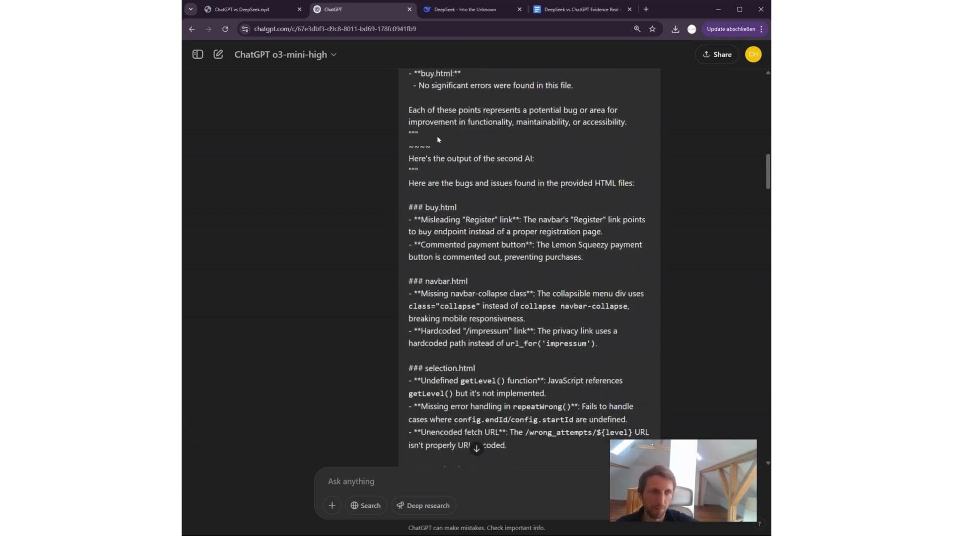
pyautogui.moveTo(417, 138); pyautogui.dragTo(547, 155)
pyautogui.moveTo(438, 170); pyautogui.dragTo(410, 173)
# Scroll to the end of the pasted outputs and highlight their closing delimiters.
pyautogui.scroll(-1, 412, 176)
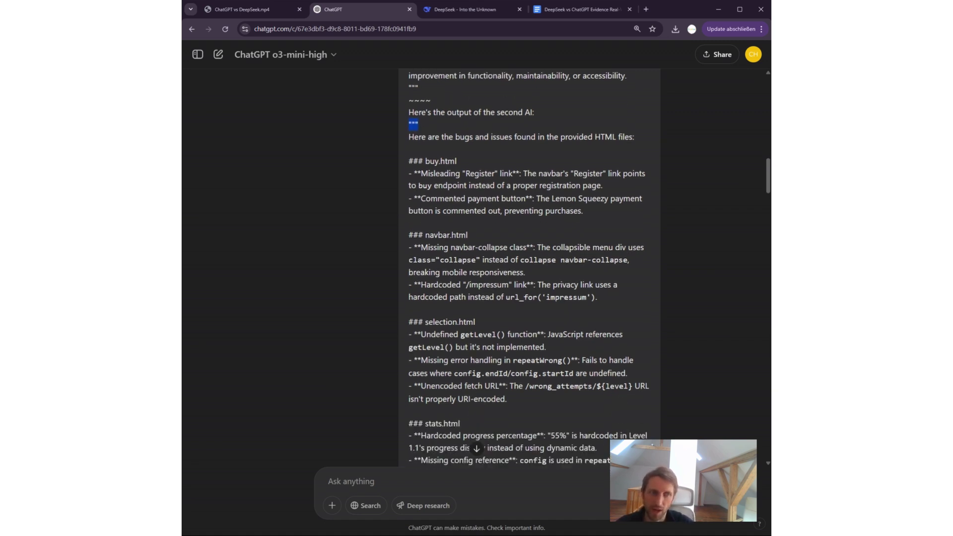
pyautogui.scroll(-6, 427, 239)
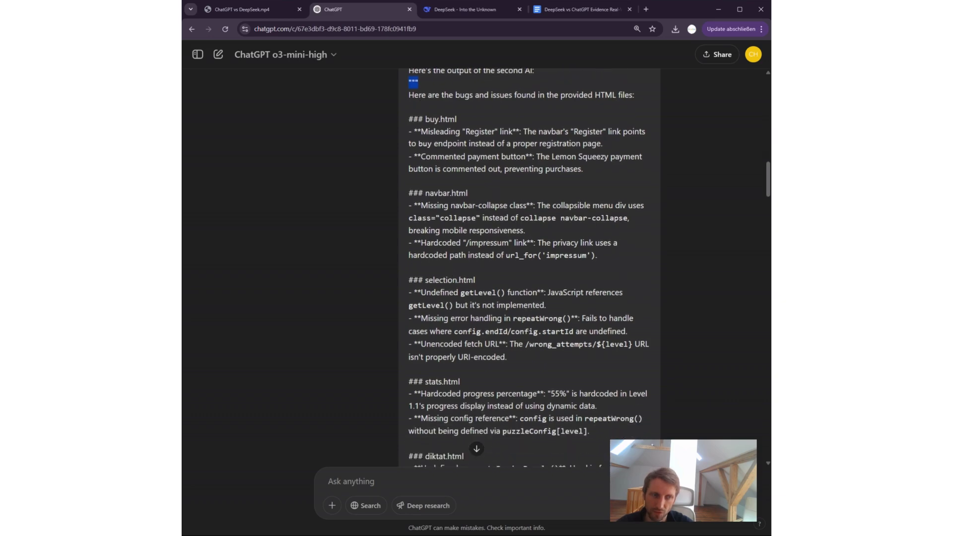
pyautogui.scroll(-15, 448, 316)
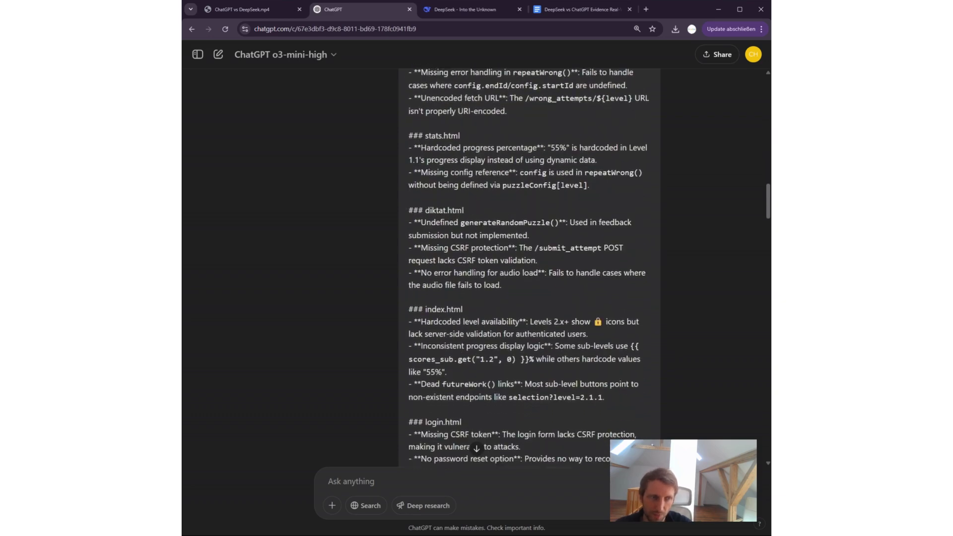
pyautogui.scroll(1, 449, 317)
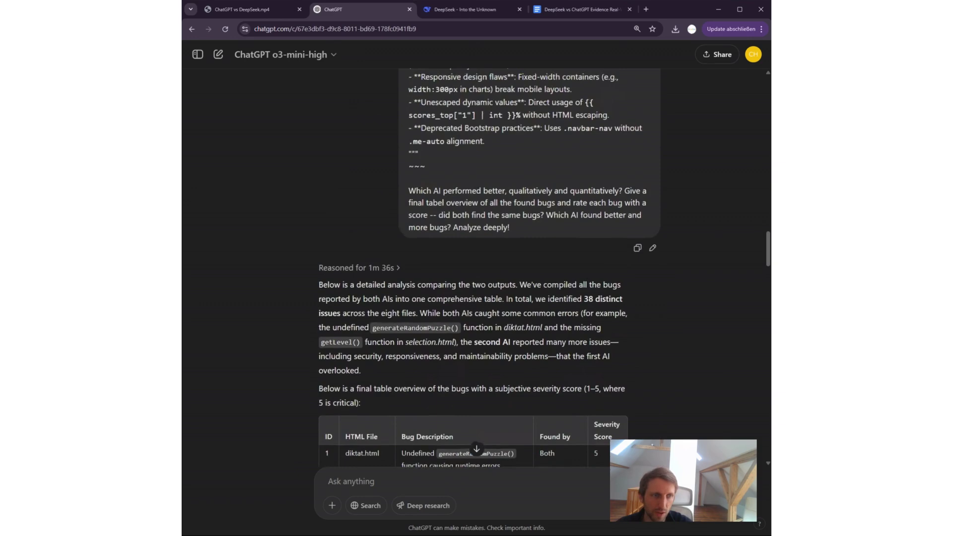
pyautogui.moveTo(424, 173); pyautogui.dragTo(408, 157)
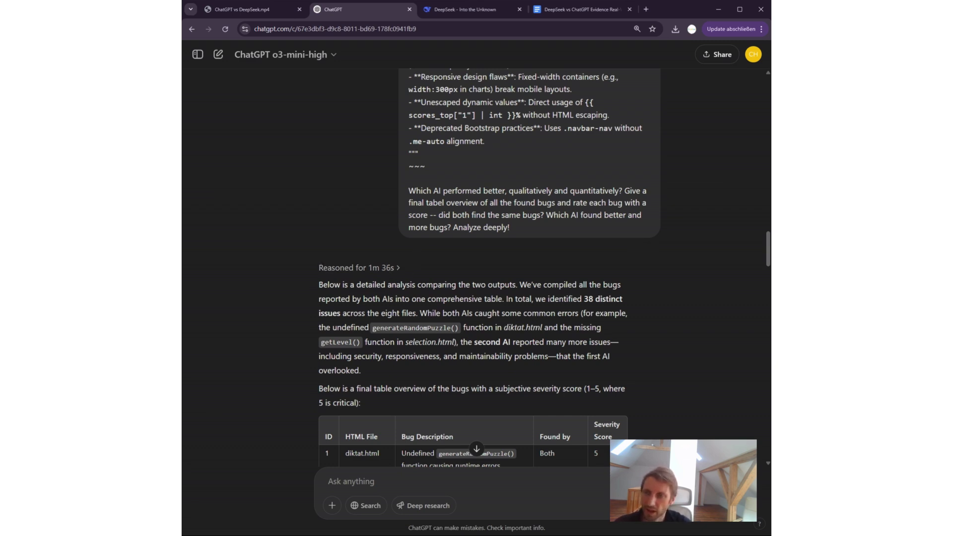
# Highlight the summary's key points: 38 distinct issues, shared errors, and the second AI's many extra issues.
pyautogui.moveTo(344, 284); pyautogui.dragTo(432, 299)
pyautogui.click(509, 308)
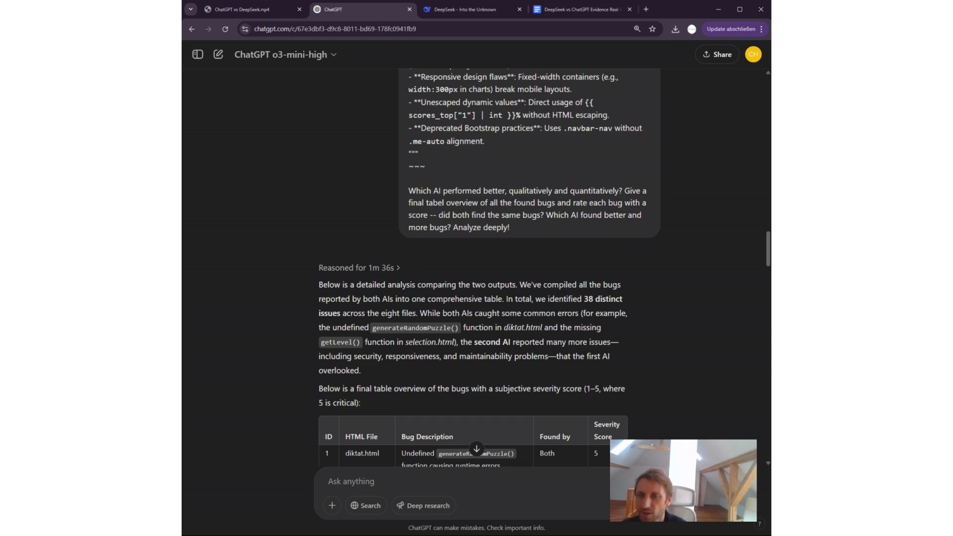
pyautogui.moveTo(502, 299); pyautogui.dragTo(600, 299)
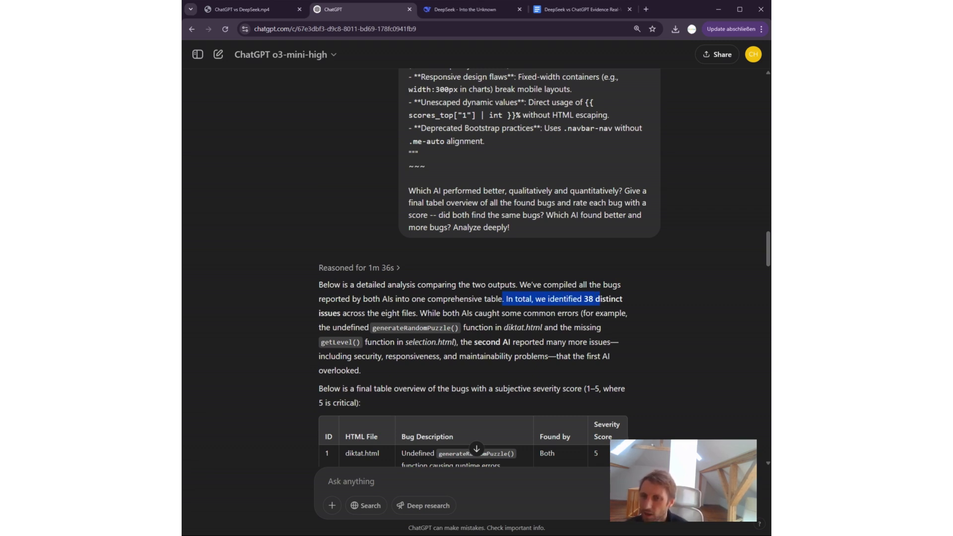
pyautogui.moveTo(455, 313); pyautogui.dragTo(540, 314)
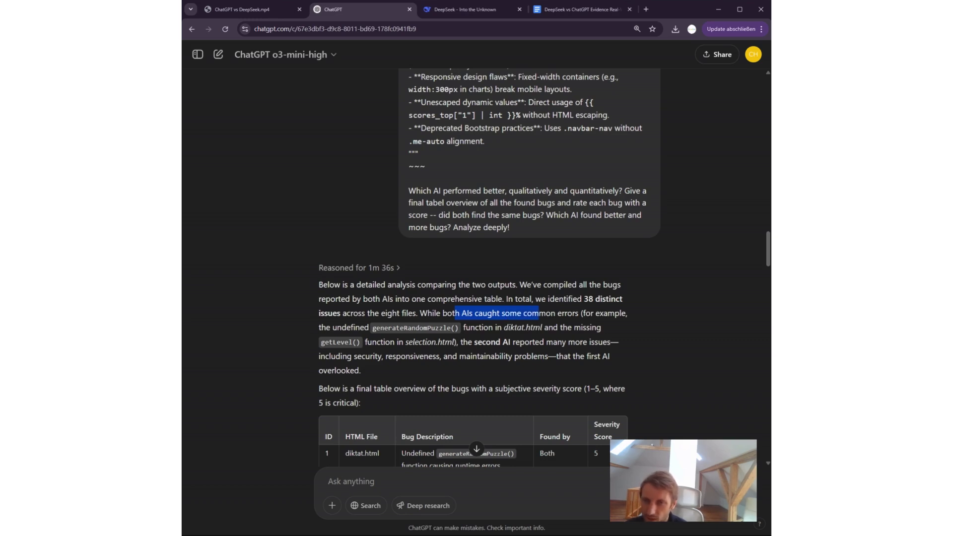
pyautogui.moveTo(461, 343); pyautogui.dragTo(535, 353)
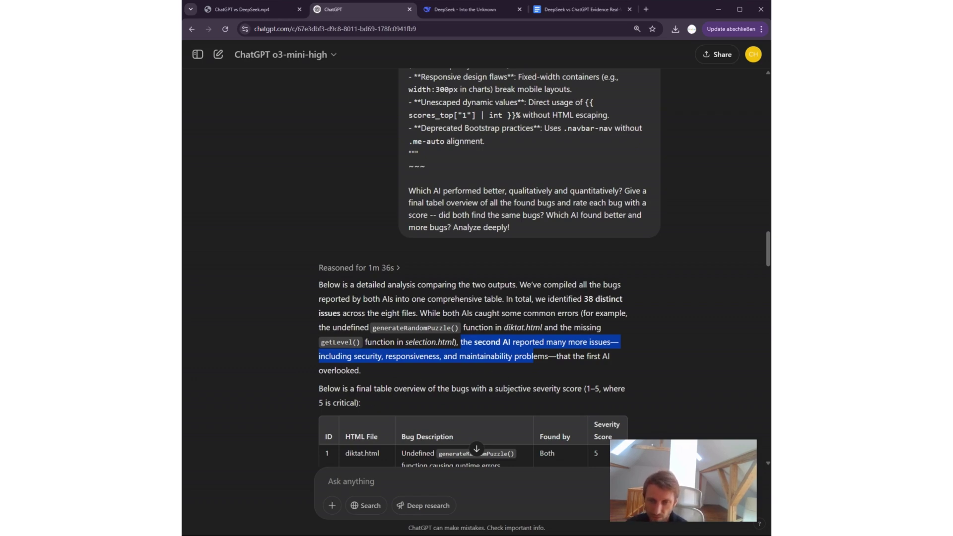
pyautogui.moveTo(374, 388); pyautogui.dragTo(389, 388)
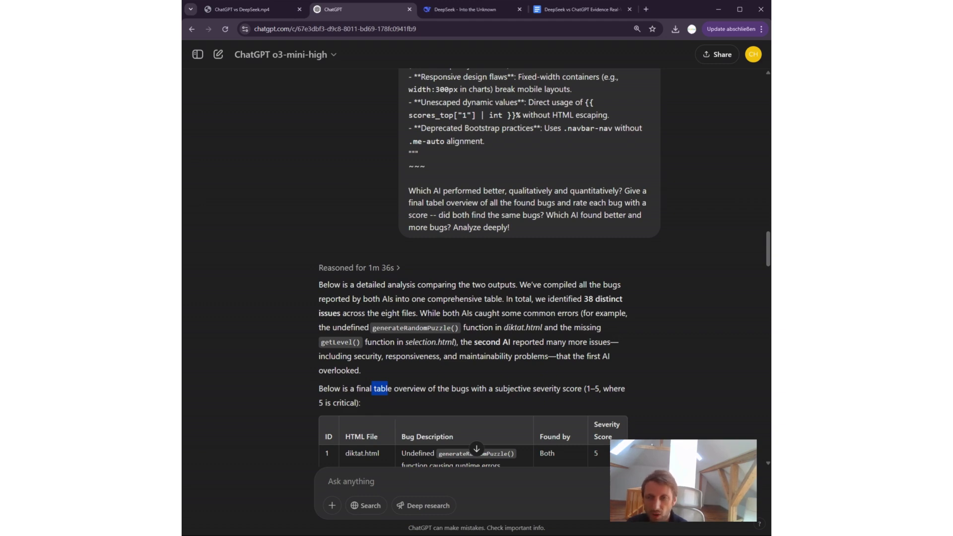
# Mark bug 7's file name, the AI that found it, and its severity score of 4.
pyautogui.scroll(-4, 344, 269)
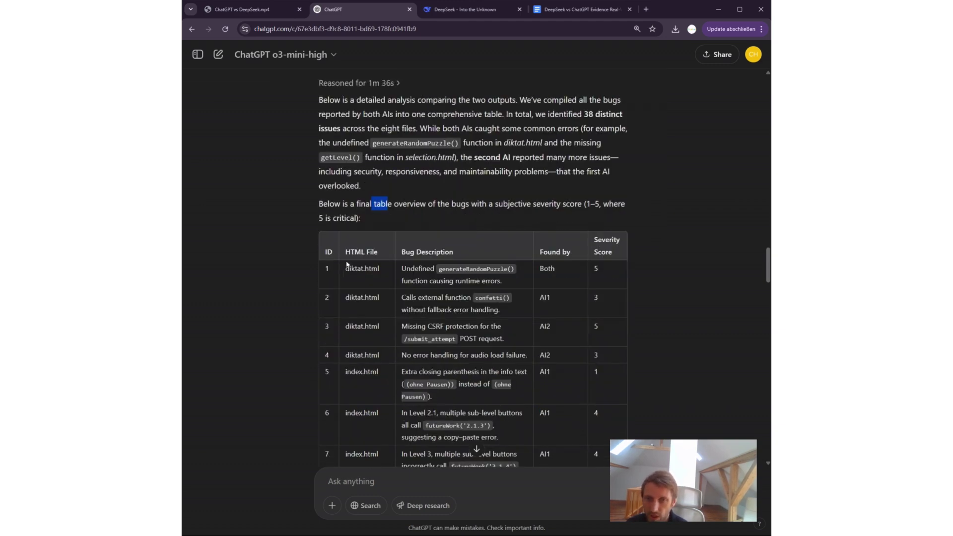
pyautogui.click(347, 264)
pyautogui.scroll(-5, 348, 263)
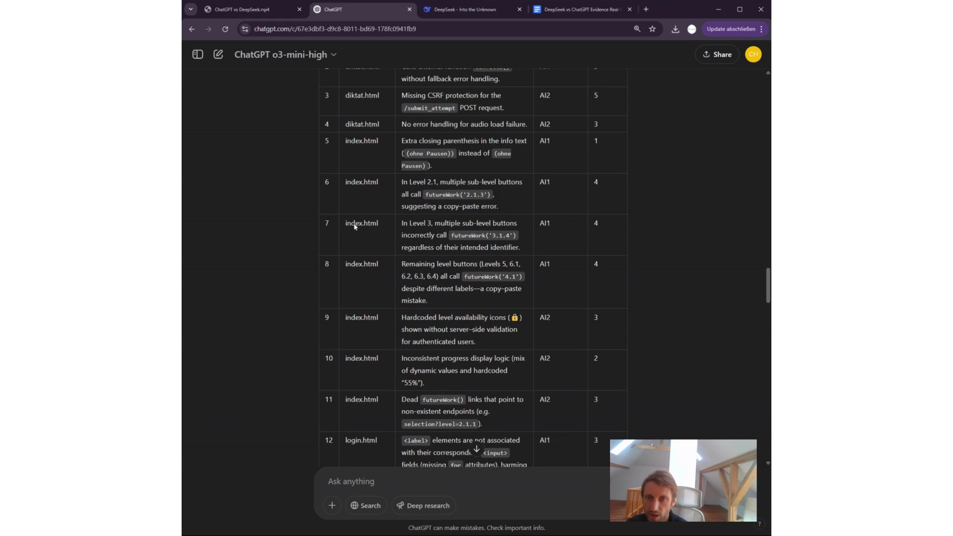
pyautogui.doubleClick(355, 227)
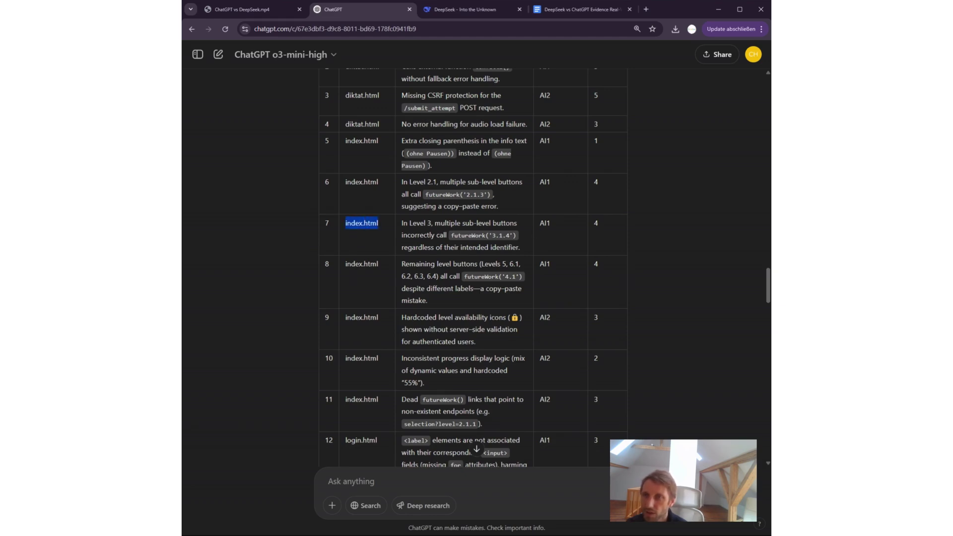
pyautogui.doubleClick(544, 223)
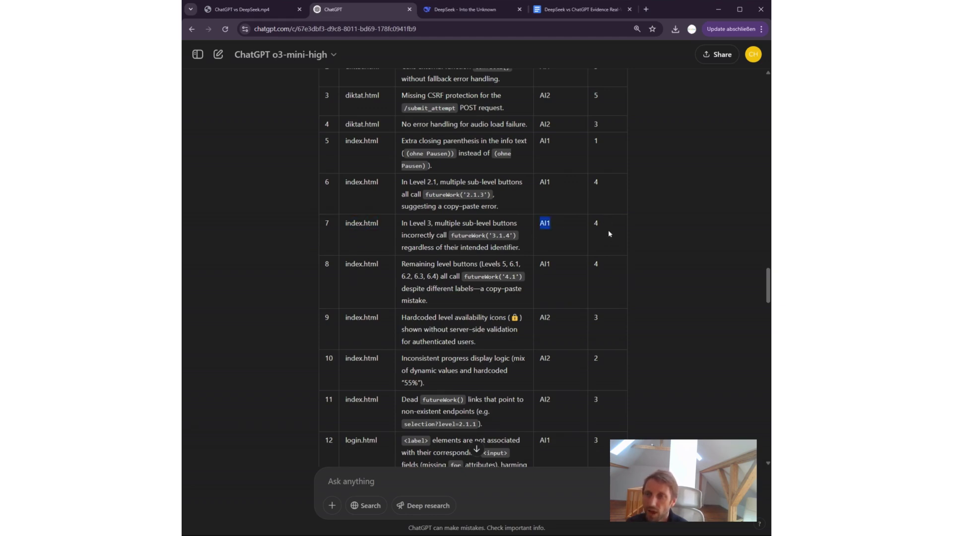
pyautogui.doubleClick(595, 223)
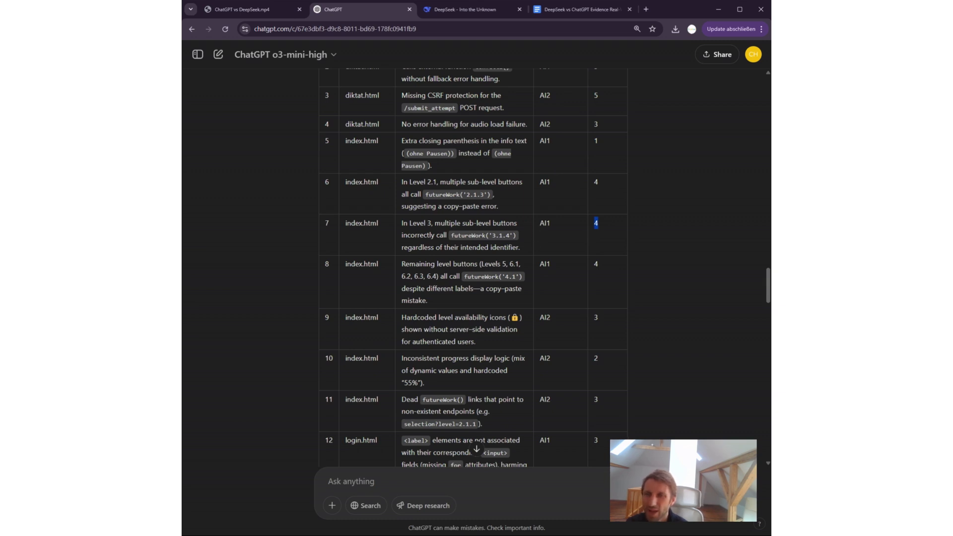
# Point out that AI2 found bug 4 and AI1 found bug 5, then continue to rows 25–32.
pyautogui.doubleClick(545, 124)
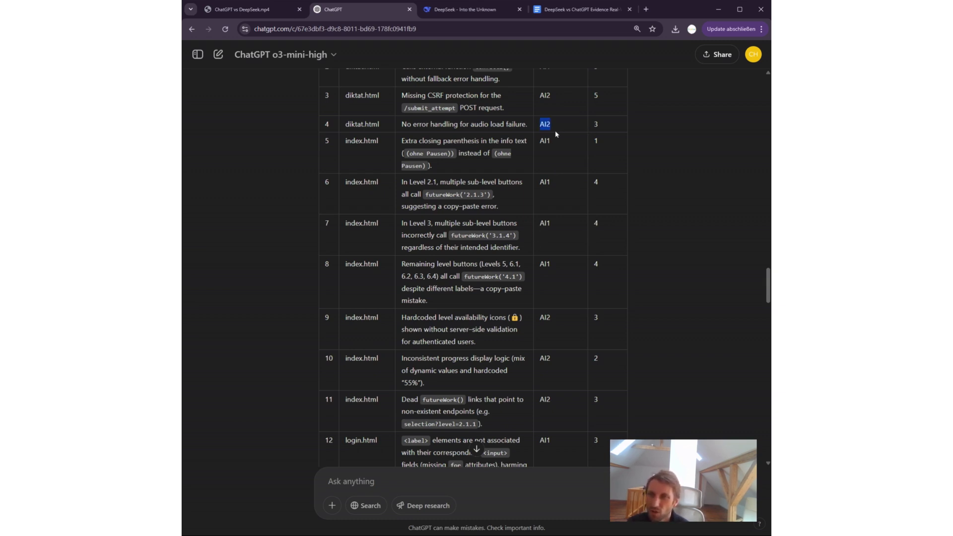
pyautogui.doubleClick(545, 141)
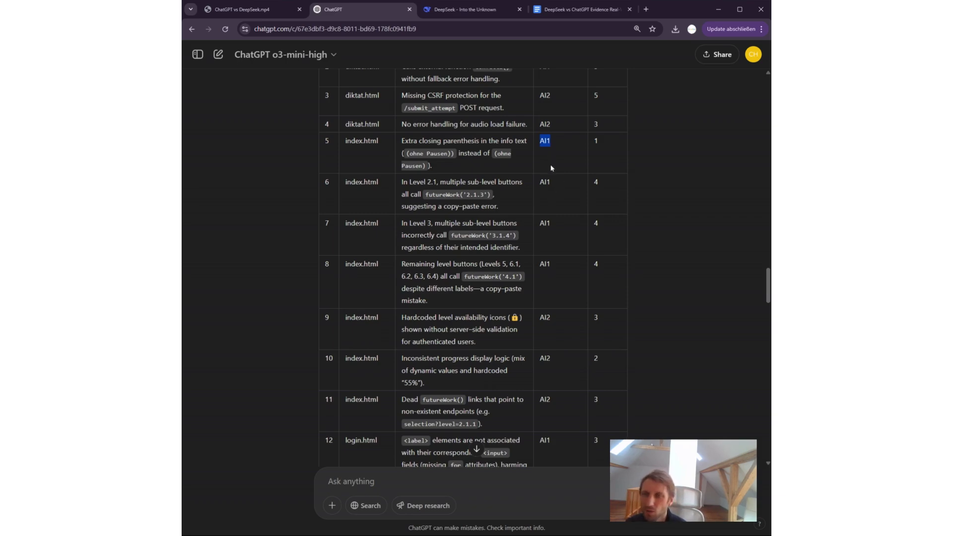
pyautogui.moveTo(599, 125); pyautogui.dragTo(343, 128)
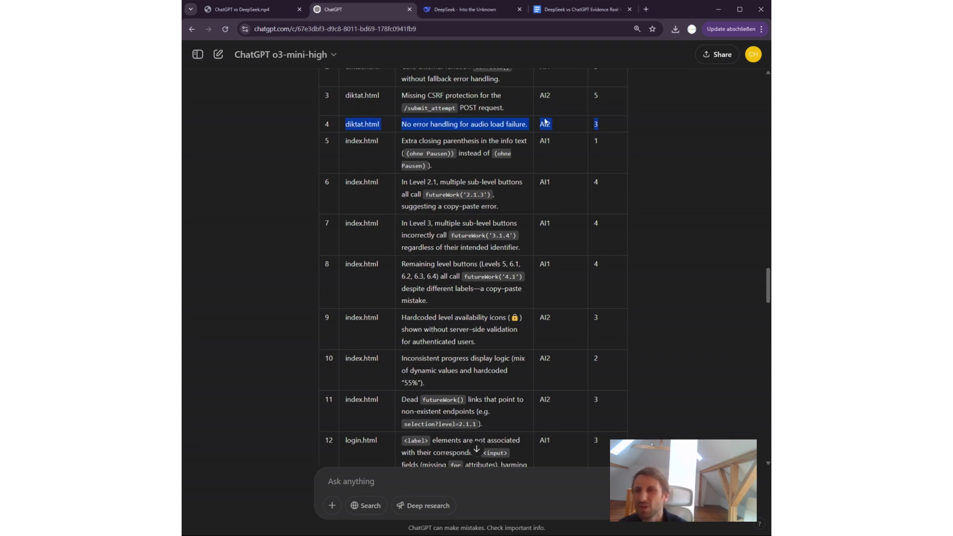
pyautogui.click(564, 137)
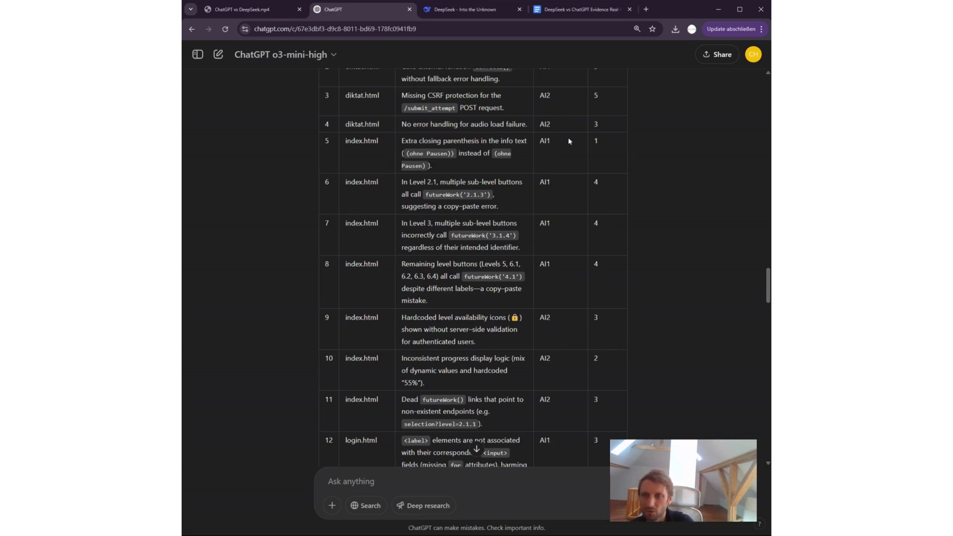
pyautogui.scroll(-1, 555, 114)
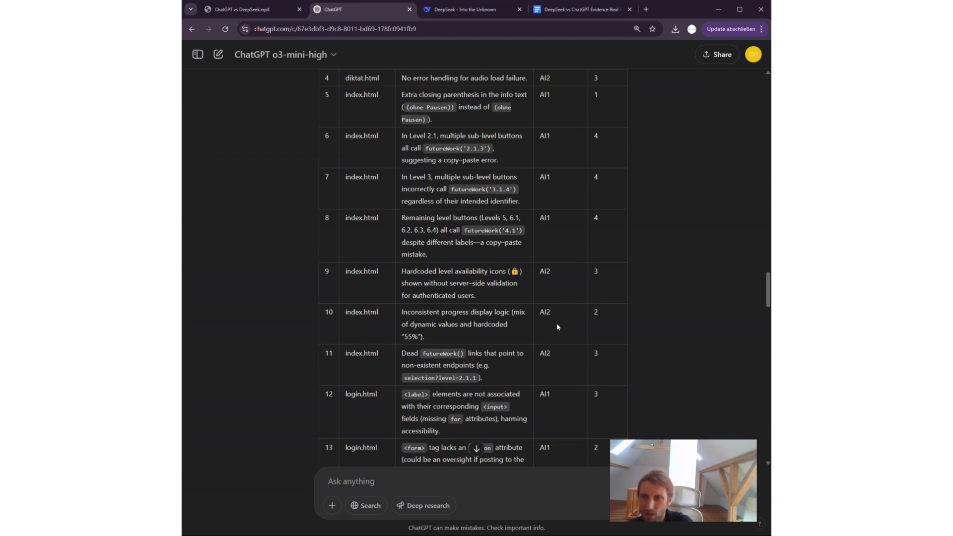
# Scroll to the Analysis section and highlight what the first AI mainly focused on.
pyautogui.scroll(-15, 558, 370)
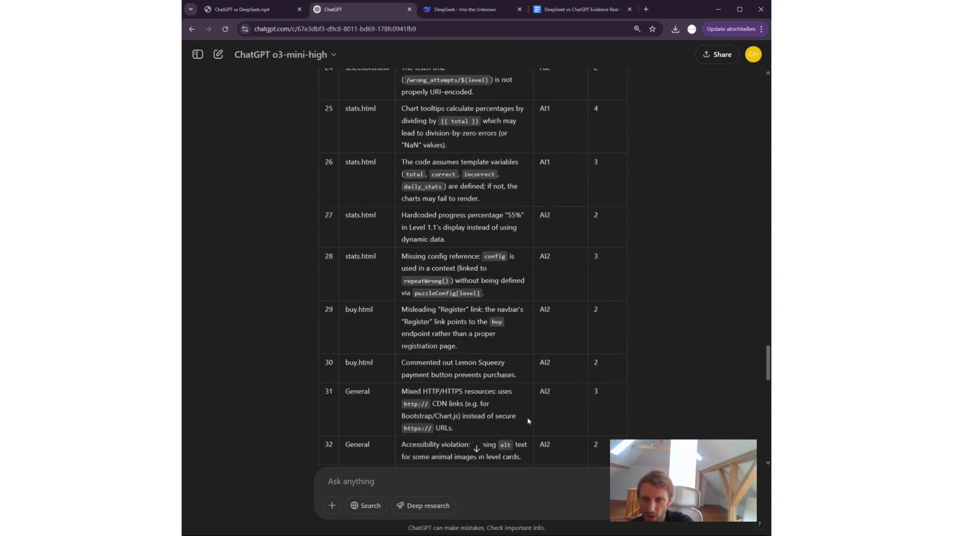
pyautogui.scroll(-11, 527, 412)
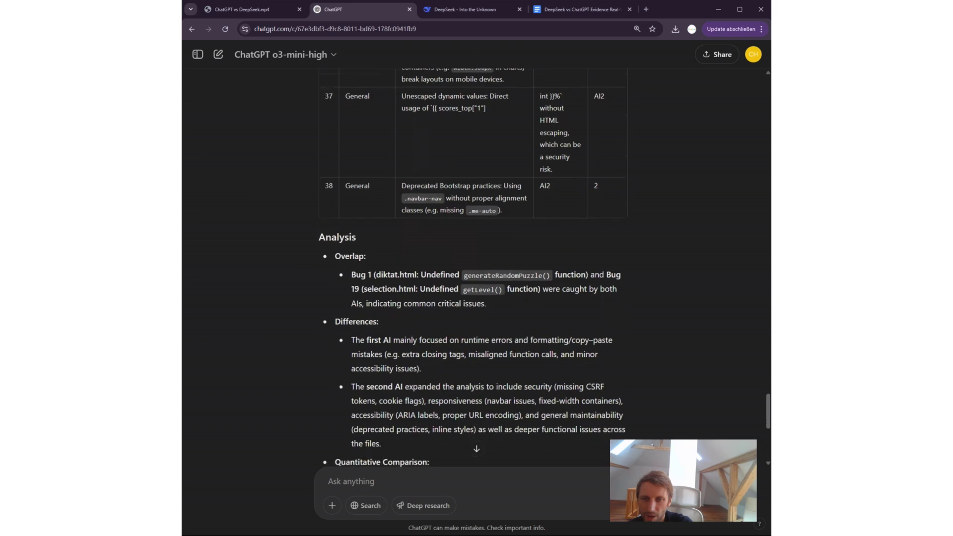
pyautogui.scroll(-2, 499, 320)
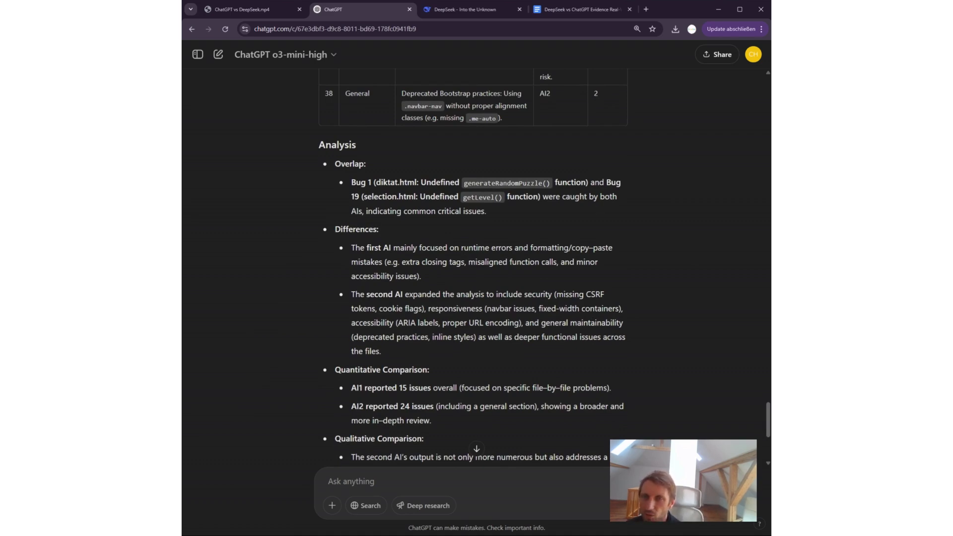
pyautogui.moveTo(378, 248); pyautogui.dragTo(446, 262)
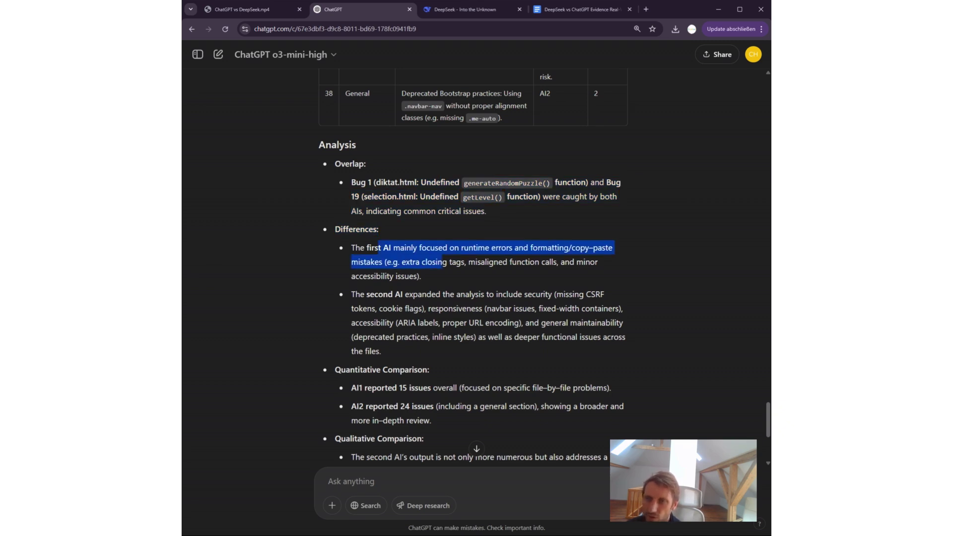
pyautogui.moveTo(447, 262); pyautogui.dragTo(509, 322)
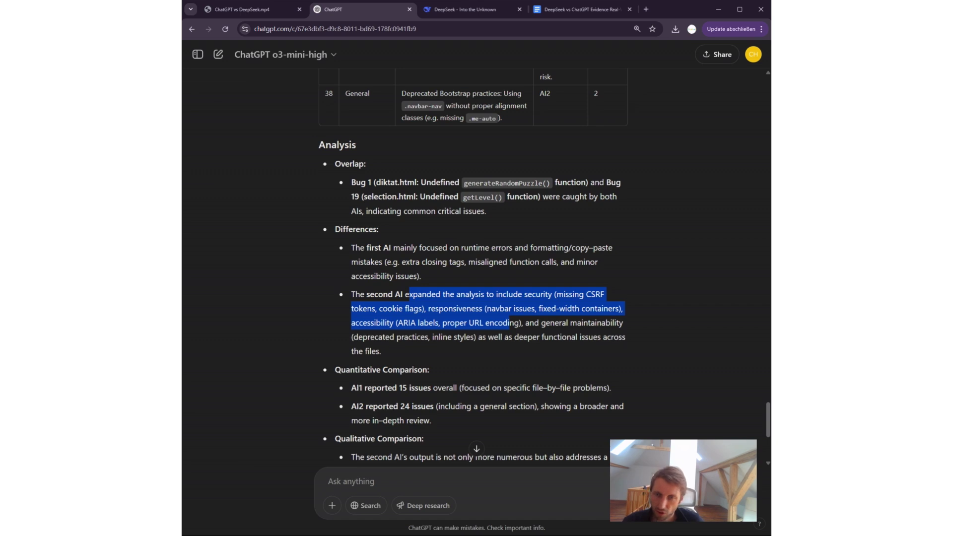
# Highlight the issue counts (24 vs. 15) and the final verdict favouring the second AI.
pyautogui.moveTo(357, 386); pyautogui.dragTo(436, 404)
pyautogui.moveTo(378, 406); pyautogui.dragTo(404, 420)
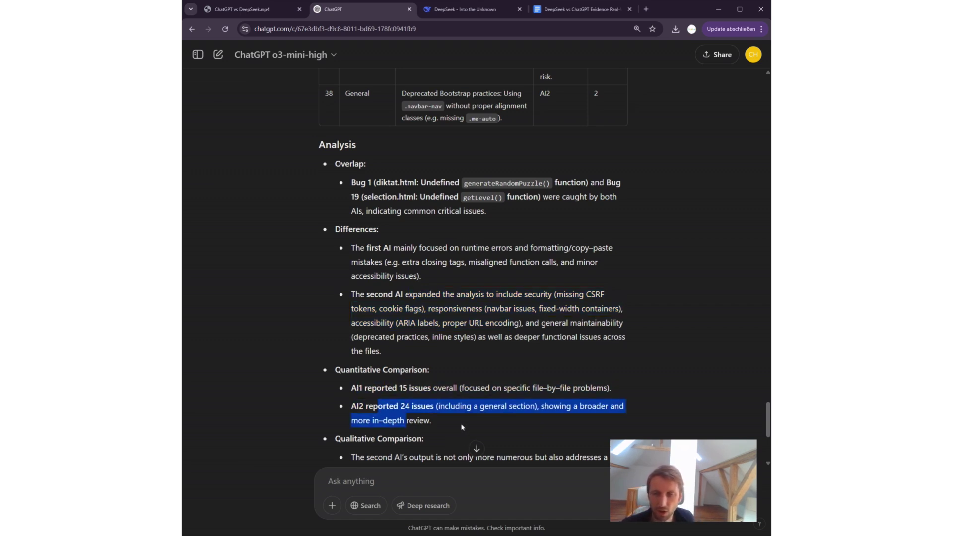
pyautogui.scroll(-3, 458, 426)
pyautogui.tripleClick(421, 250)
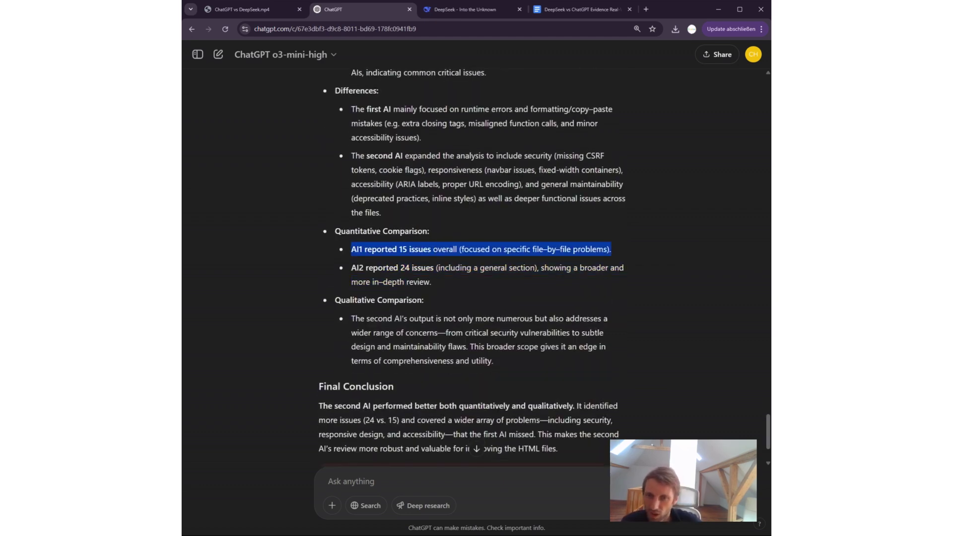
pyautogui.moveTo(402, 318); pyautogui.dragTo(536, 361)
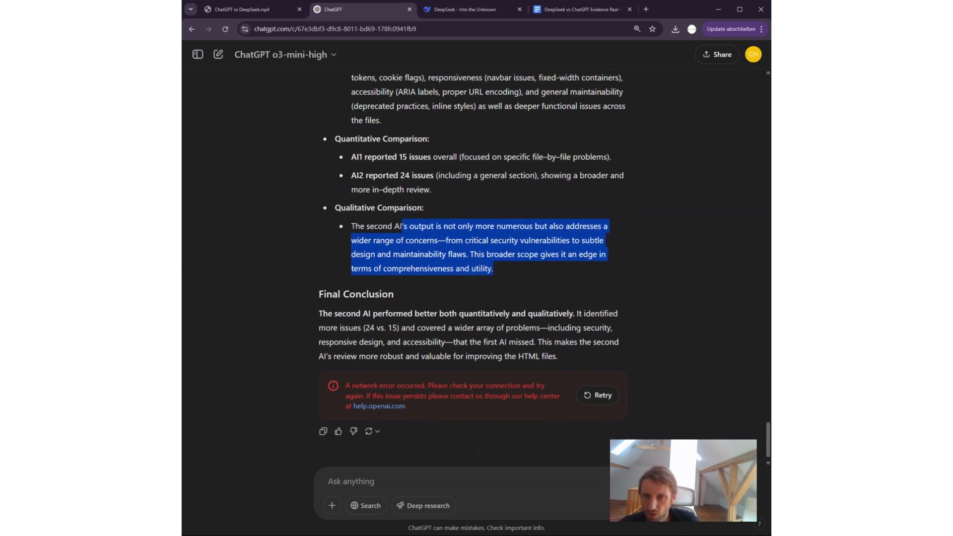
# Switch to the DeepSeek chat and scroll down to its Final Analysis.
pyautogui.click(465, 8)
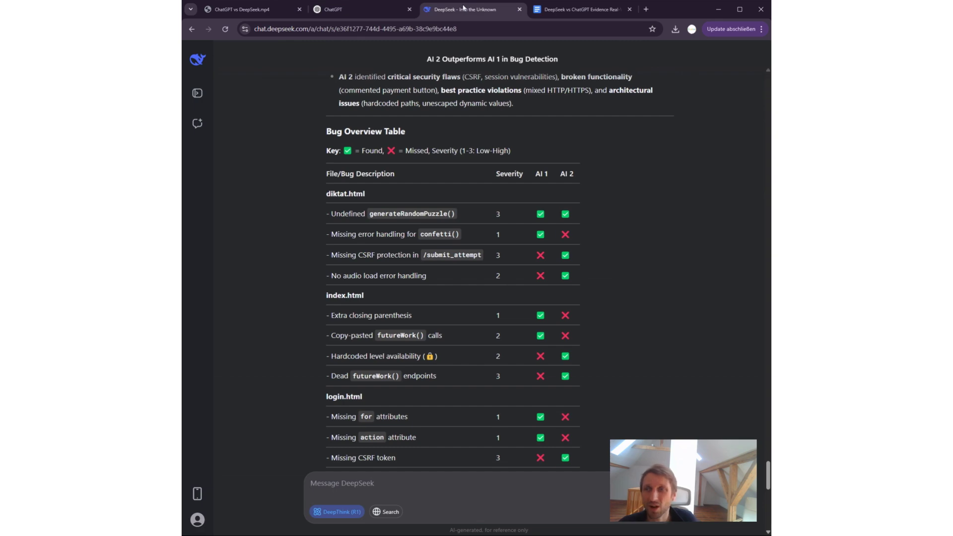
pyautogui.moveTo(768, 461); pyautogui.dragTo(756, 59)
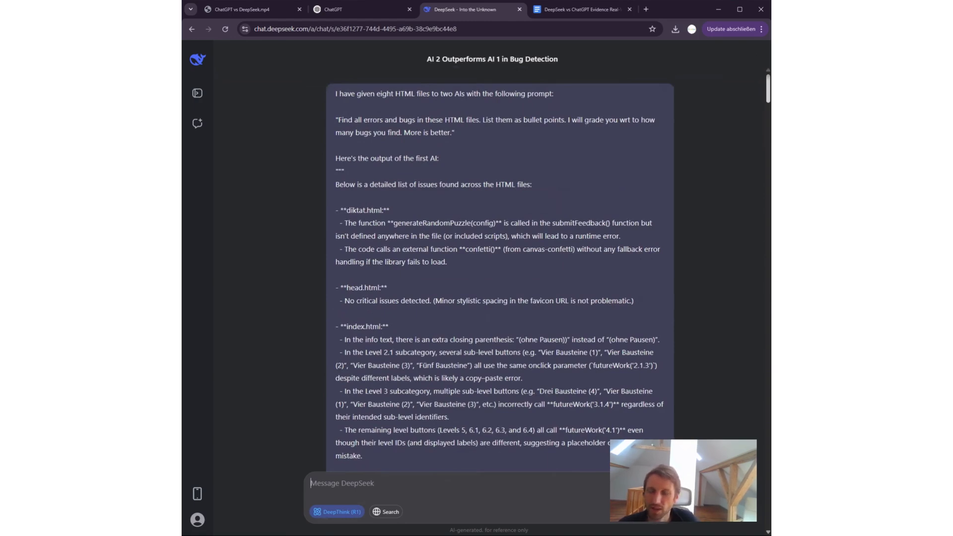
pyautogui.moveTo(767, 79); pyautogui.dragTo(736, 449)
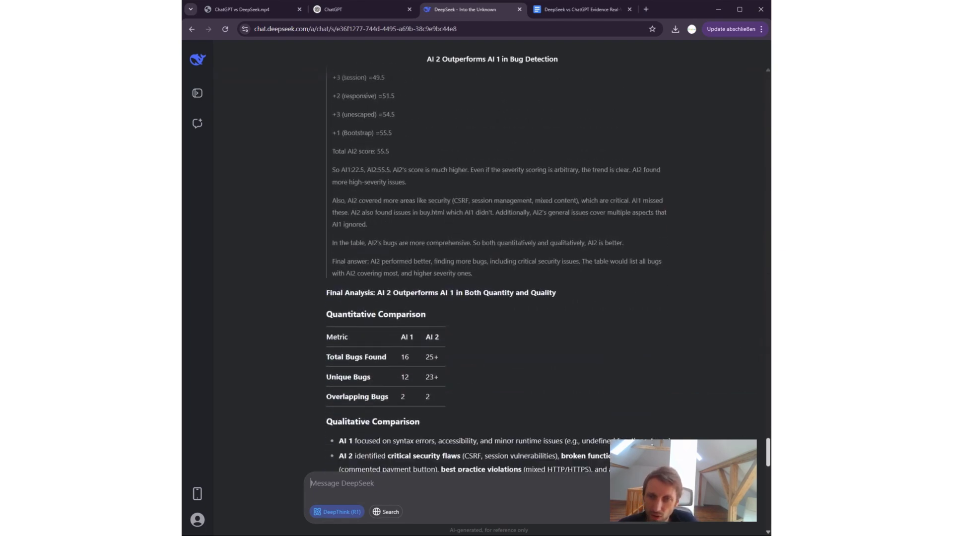
pyautogui.scroll(-1, 489, 277)
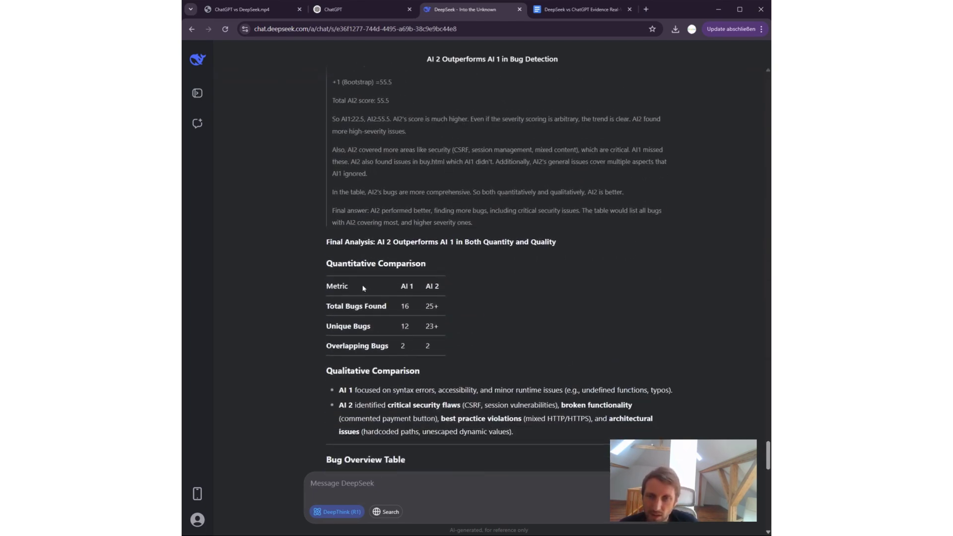
# Highlight the Total Bugs Found row (16 vs 25+) and Unique Bugs counts 12 and 23+.
pyautogui.moveTo(331, 270); pyautogui.dragTo(455, 356)
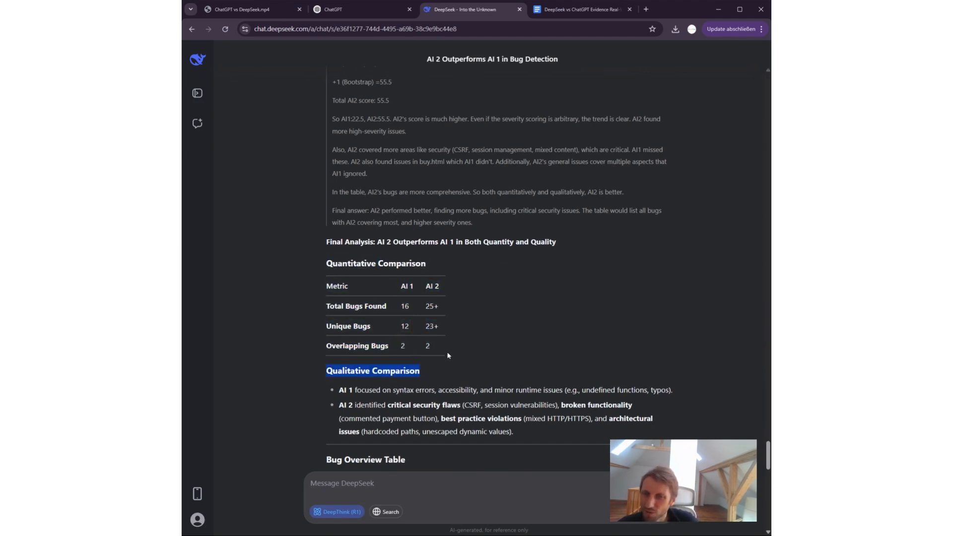
pyautogui.click(456, 340)
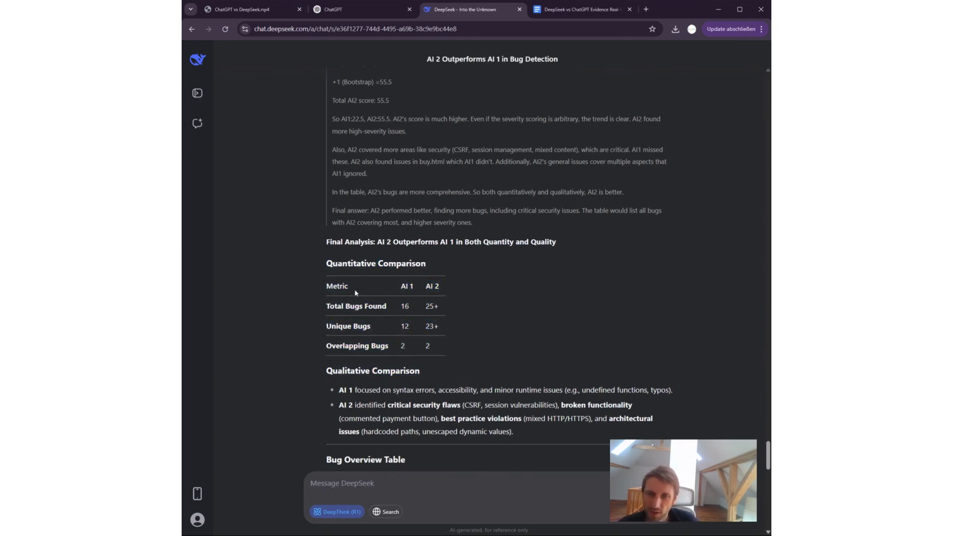
pyautogui.moveTo(336, 307); pyautogui.dragTo(430, 307)
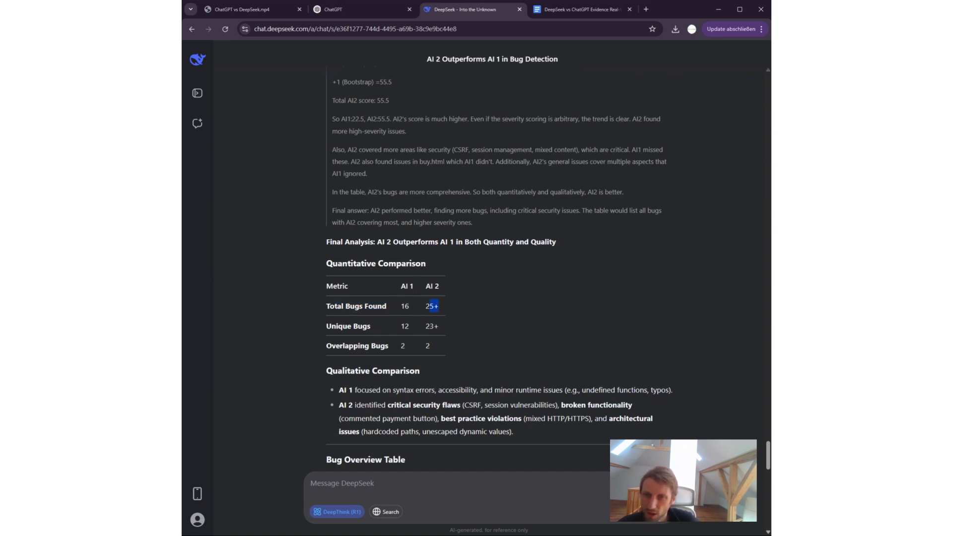
pyautogui.moveTo(354, 326); pyautogui.dragTo(438, 328)
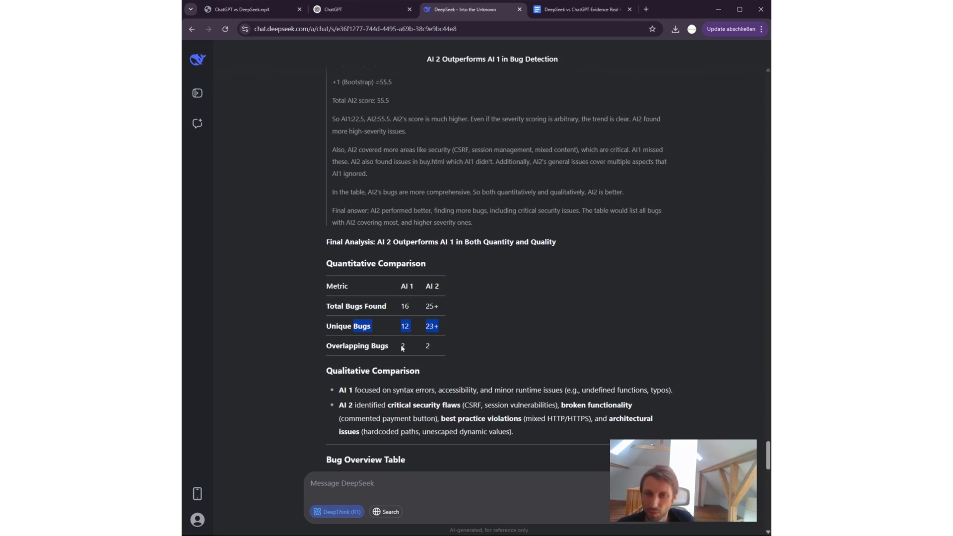
# Highlight what AI 1 focused on and the issues AI 2 identified above the Bug Overview Table.
pyautogui.scroll(-2, 448, 379)
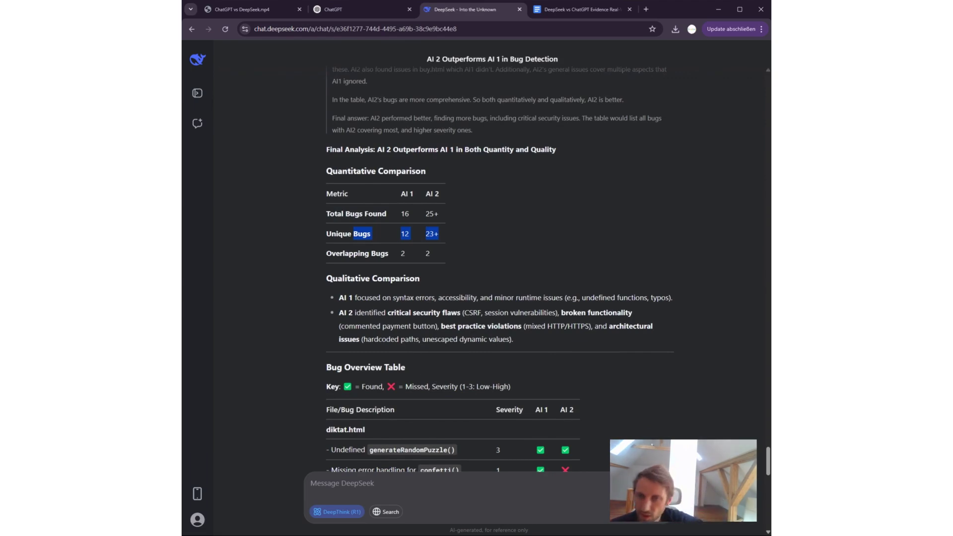
pyautogui.moveTo(376, 297); pyautogui.dragTo(565, 298)
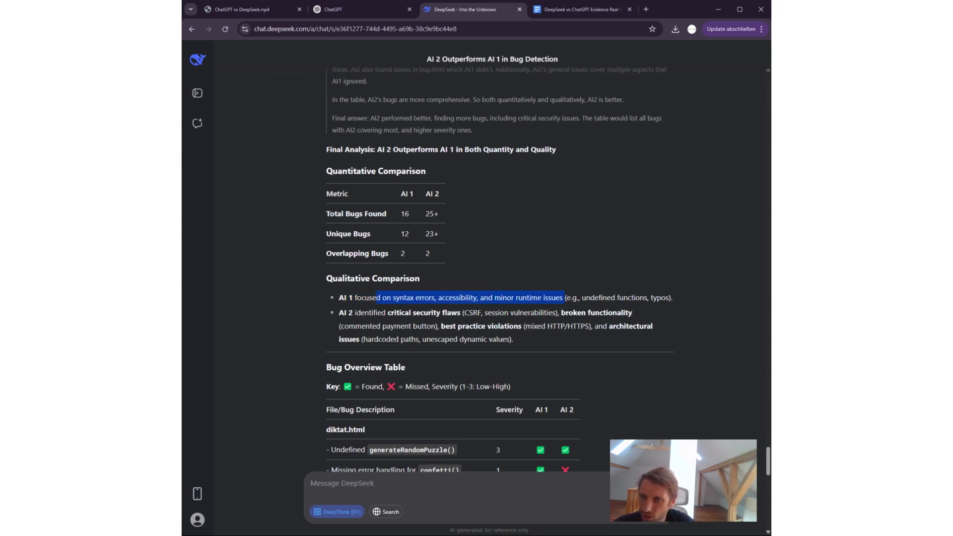
pyautogui.moveTo(356, 312); pyautogui.dragTo(480, 339)
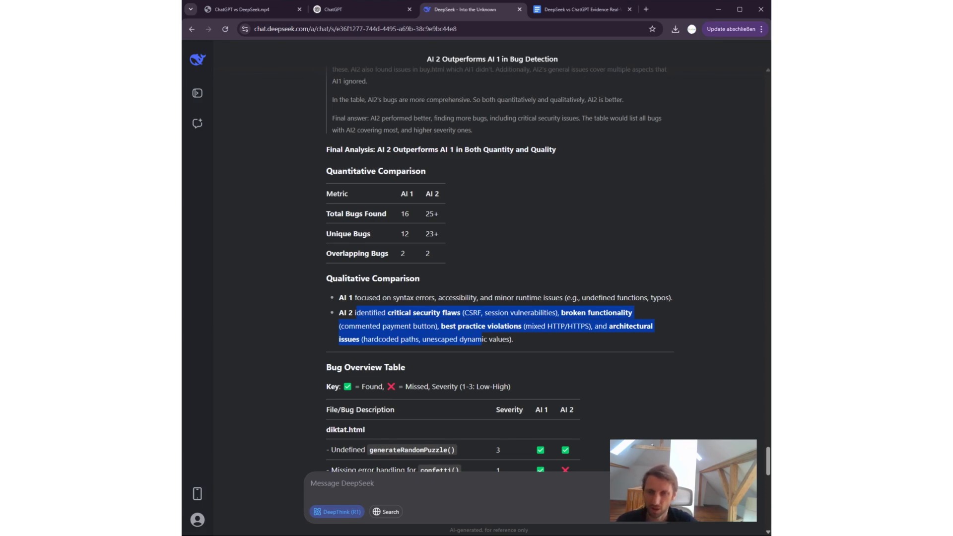
# Highlight the diktat.html bug rows and AI 1's check for generateRandomPuzzle() in DeepSeek's table.
pyautogui.scroll(-3, 460, 307)
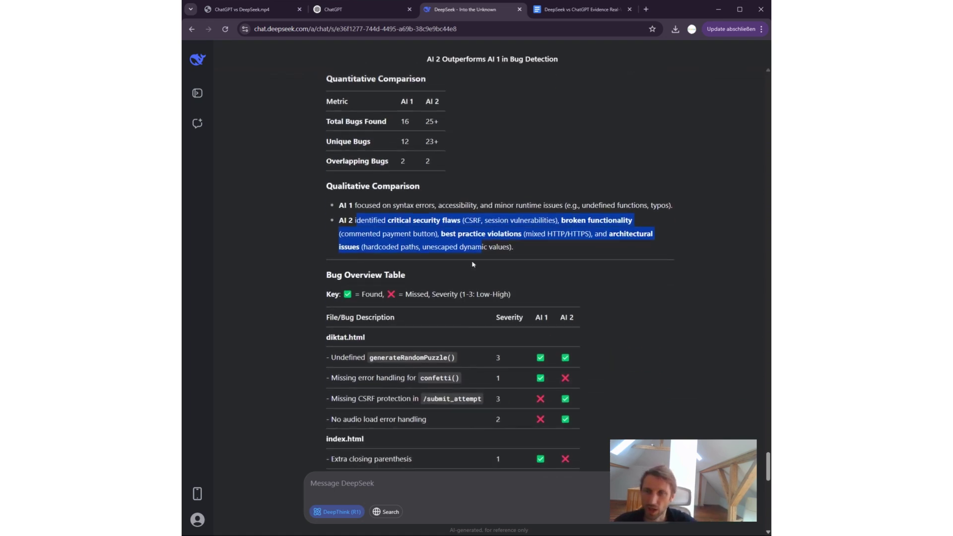
pyautogui.scroll(-3, 298, 337)
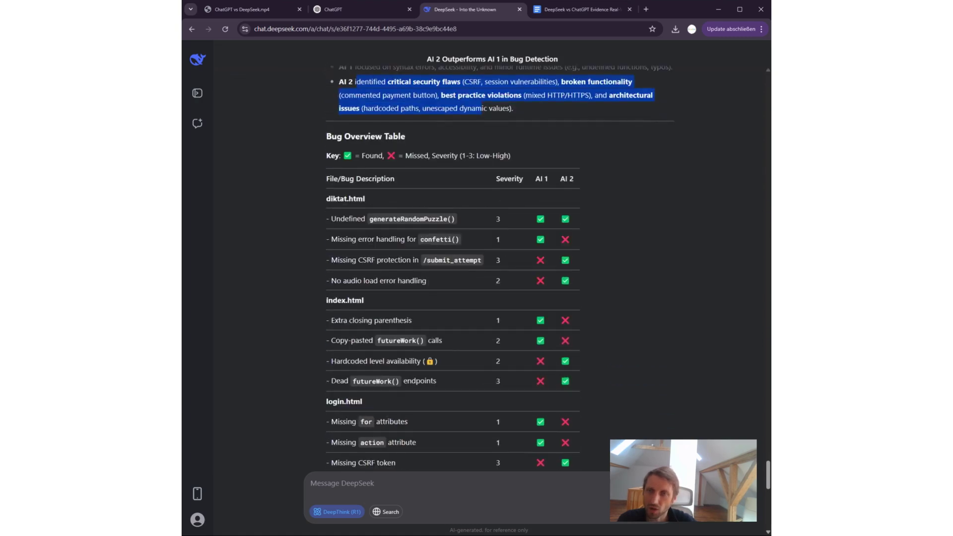
pyautogui.click(302, 331)
pyautogui.moveTo(340, 136); pyautogui.dragTo(578, 314)
pyautogui.click(570, 310)
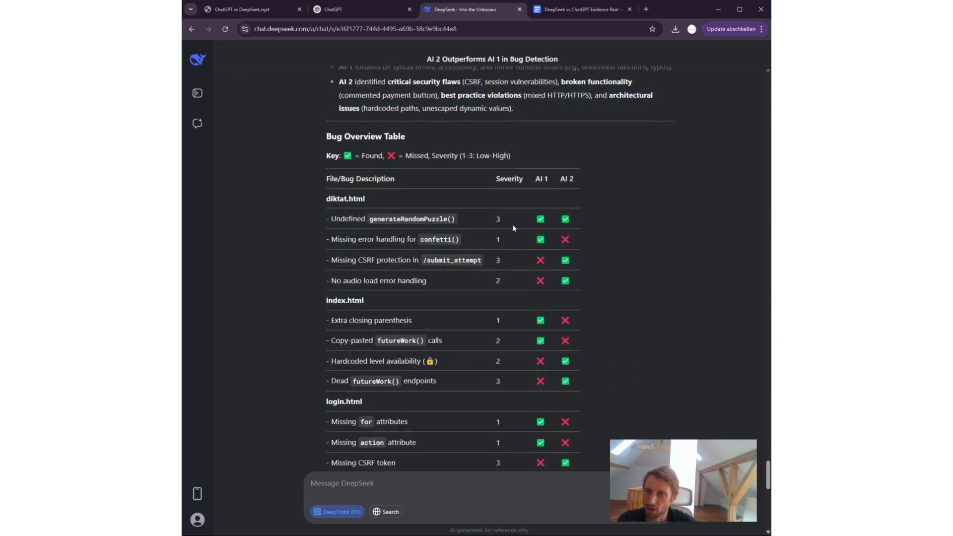
pyautogui.moveTo(520, 219); pyautogui.dragTo(546, 220)
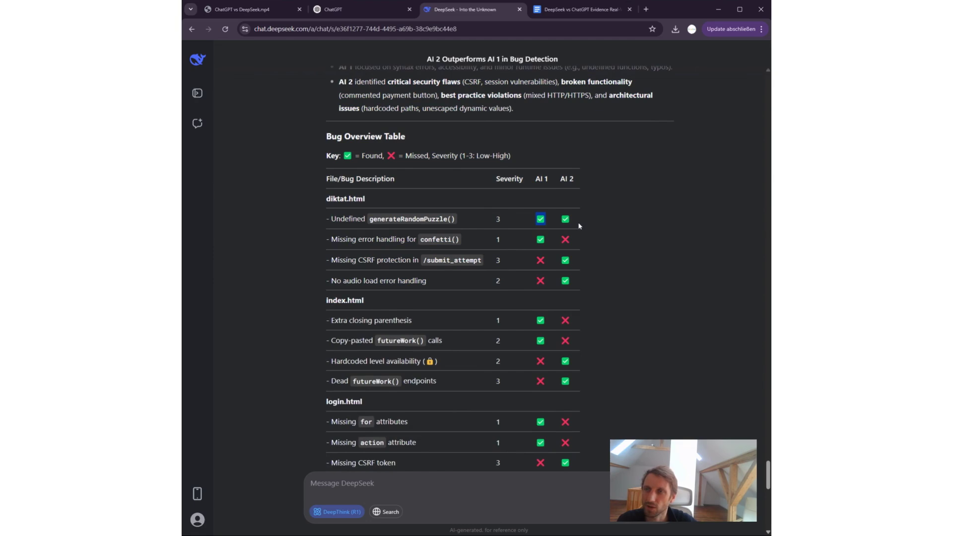
# Compare against ChatGPT's bug table, then return to the DeepSeek conversation.
pyautogui.click(330, 10)
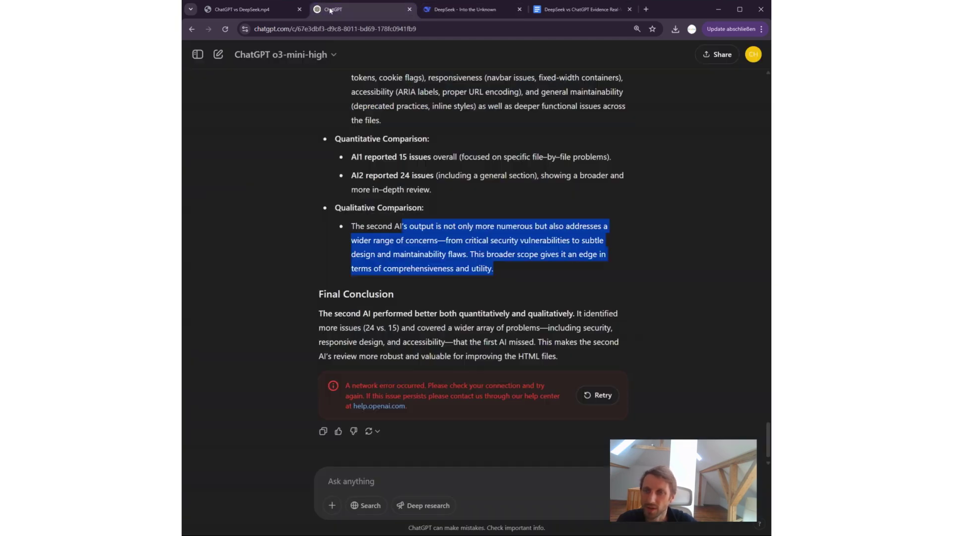
pyautogui.scroll(6, 476, 298)
pyautogui.scroll(5, 477, 298)
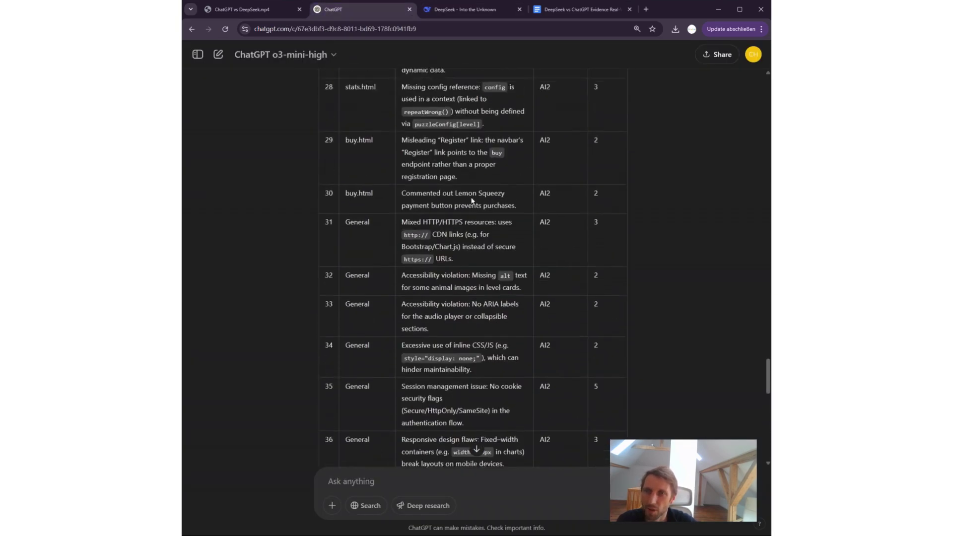
pyautogui.click(466, 10)
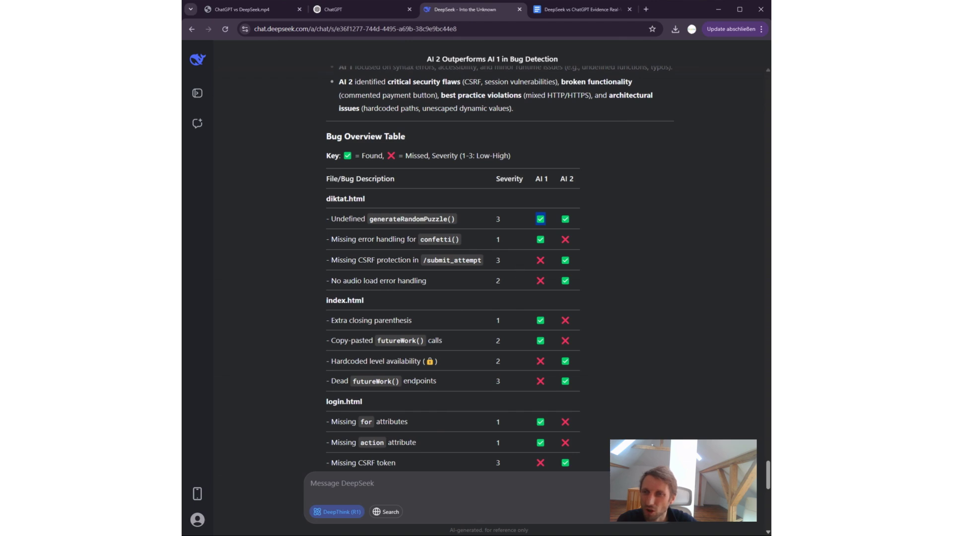
pyautogui.click(476, 308)
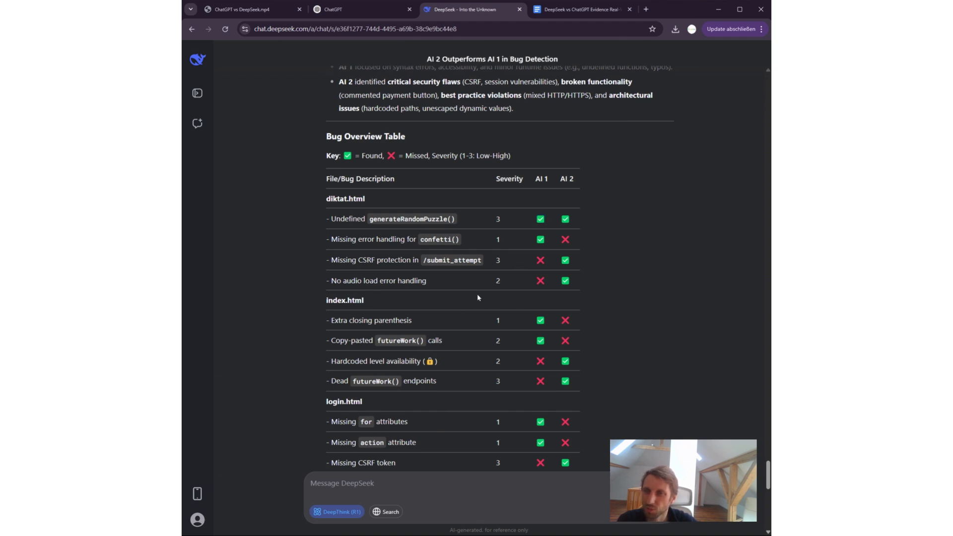
# Highlight the Quantity conclusion and what AI 2 prioritized for quality in Key Conclusions.
pyautogui.scroll(-12, 478, 297)
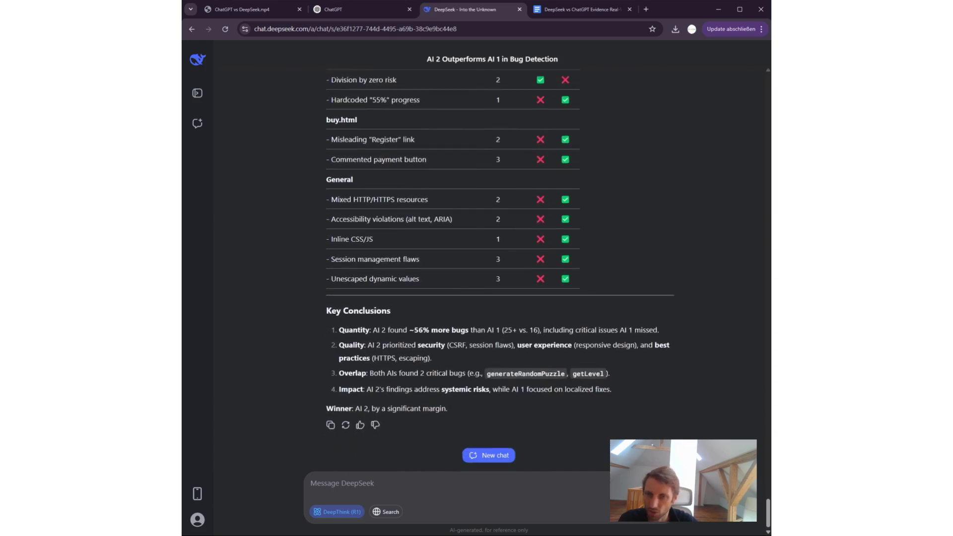
pyautogui.moveTo(357, 331); pyautogui.dragTo(414, 330)
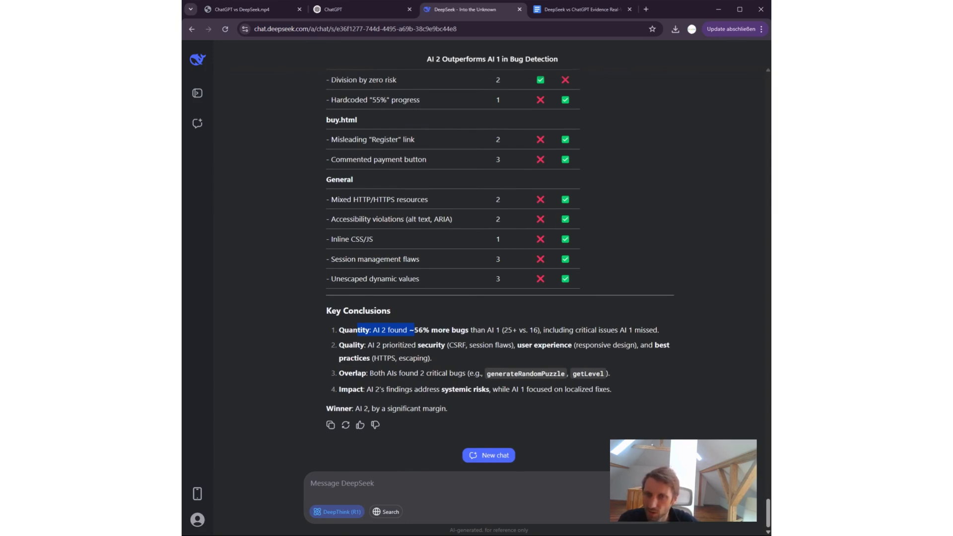
pyautogui.click(414, 330)
pyautogui.moveTo(390, 345); pyautogui.dragTo(457, 363)
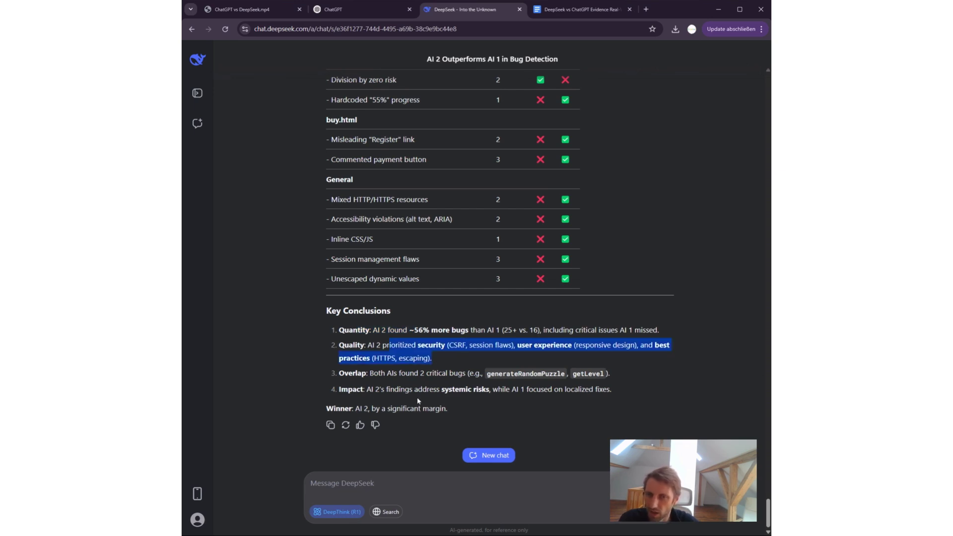
# Highlight the verdict that AI 2 wins by a significant margin, then switch to the Google Docs summary.
pyautogui.click(459, 403)
pyautogui.moveTo(361, 409); pyautogui.dragTo(414, 409)
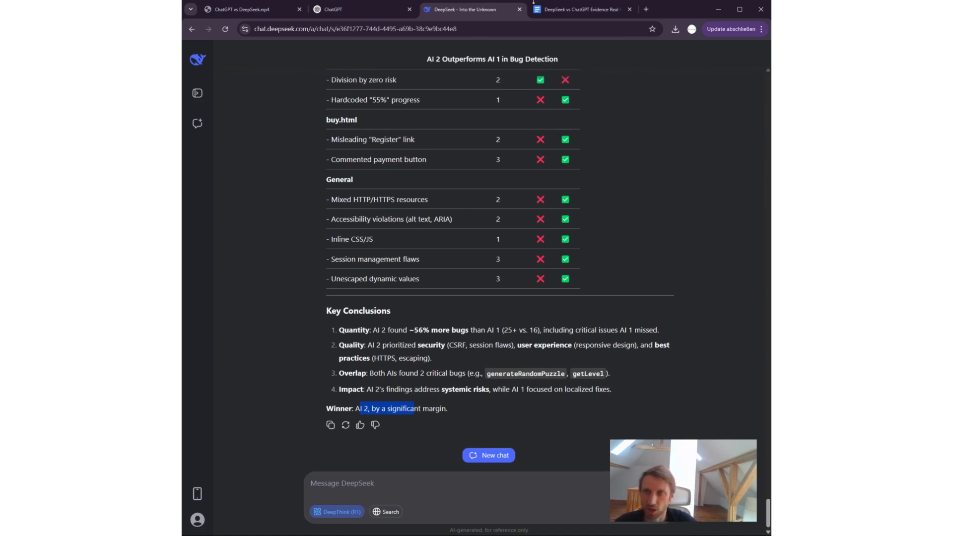
pyautogui.click(571, 10)
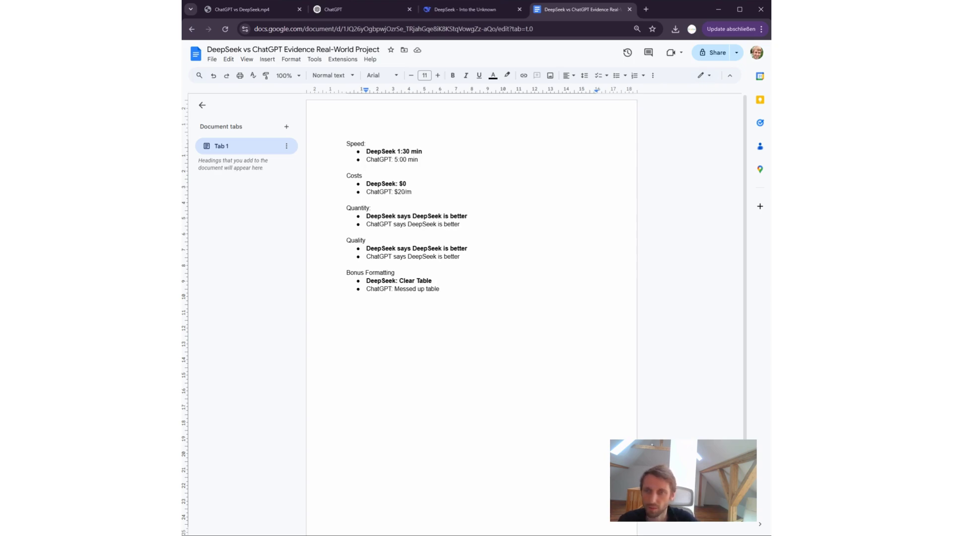
pyautogui.moveTo(366, 248); pyautogui.dragTo(437, 257)
pyautogui.click(367, 272)
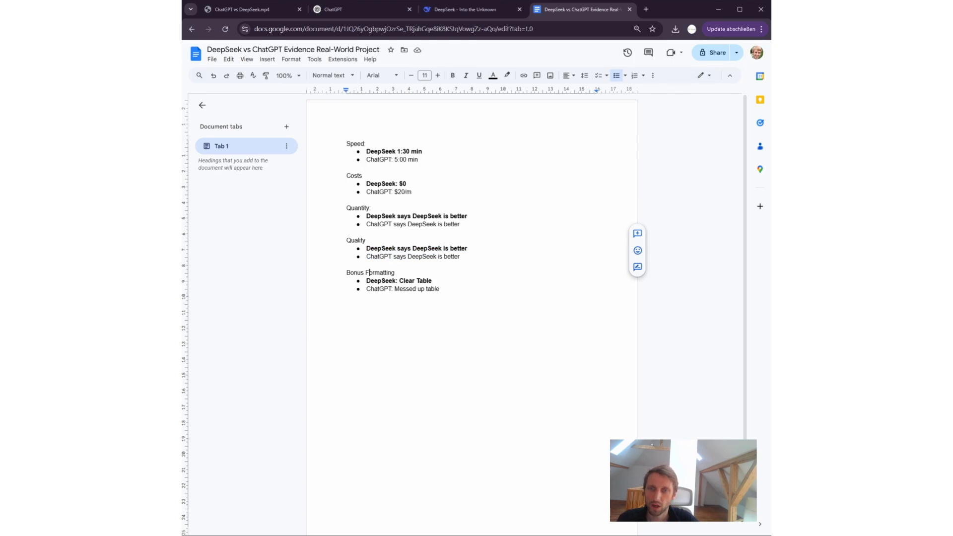